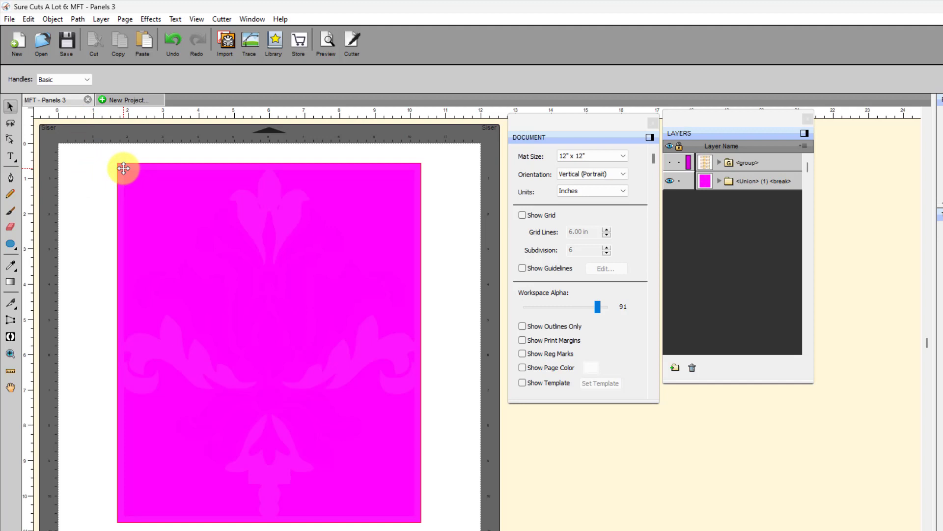
Show only object outlines and draw a circle closely over the small round center of the damask flower.
click(523, 326)
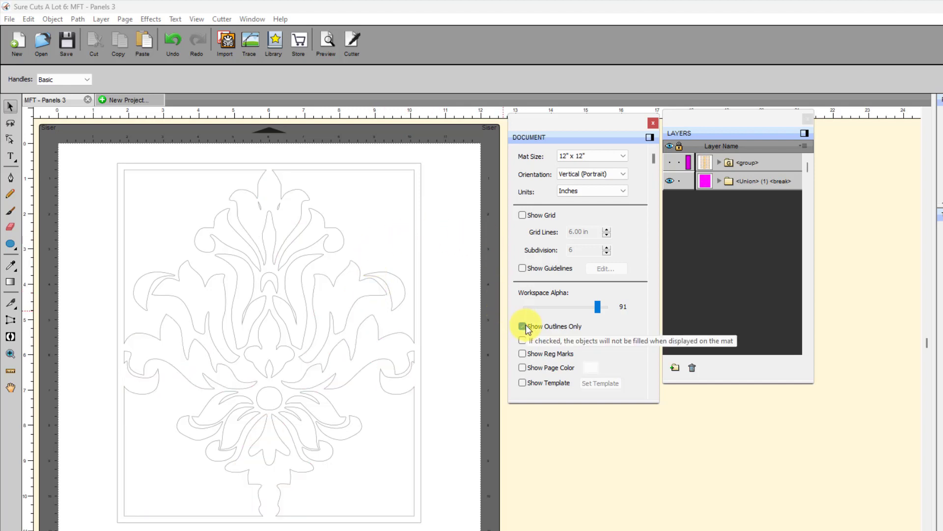
click(280, 398)
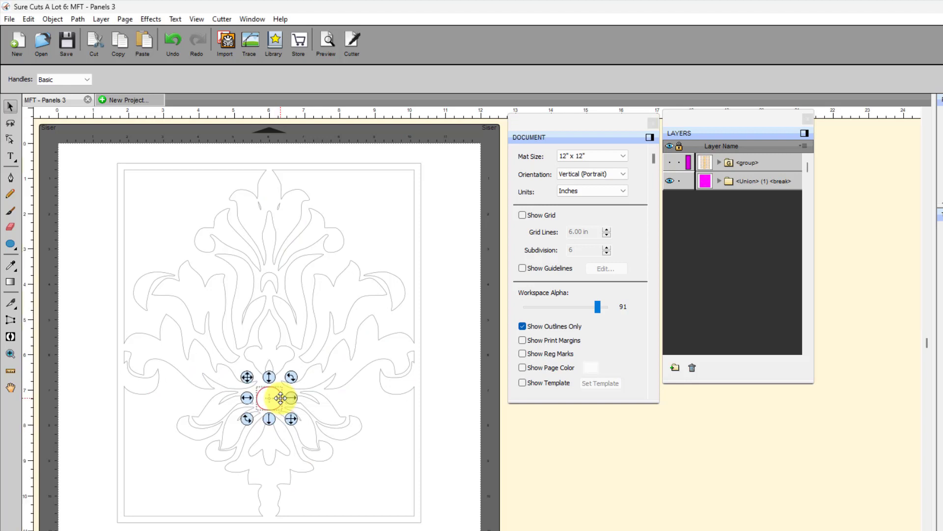
click(11, 245)
click(44, 244)
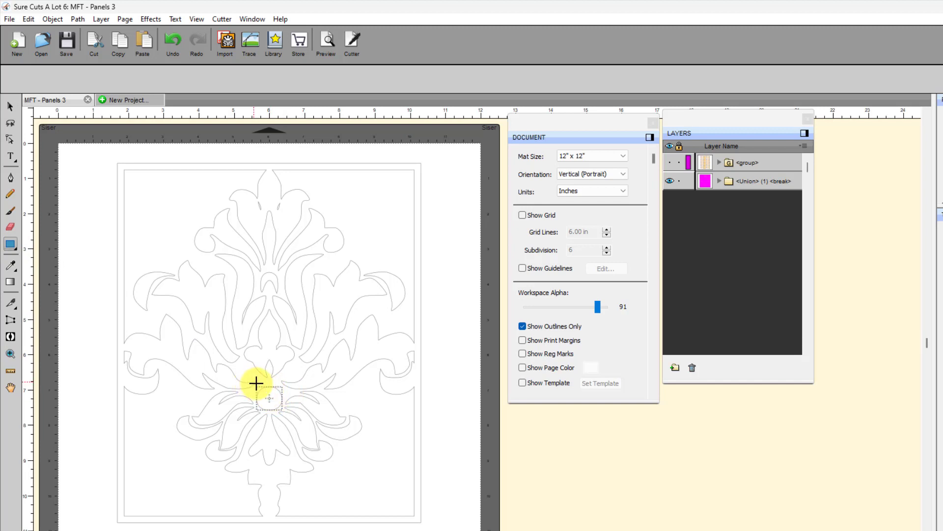
click(18, 254)
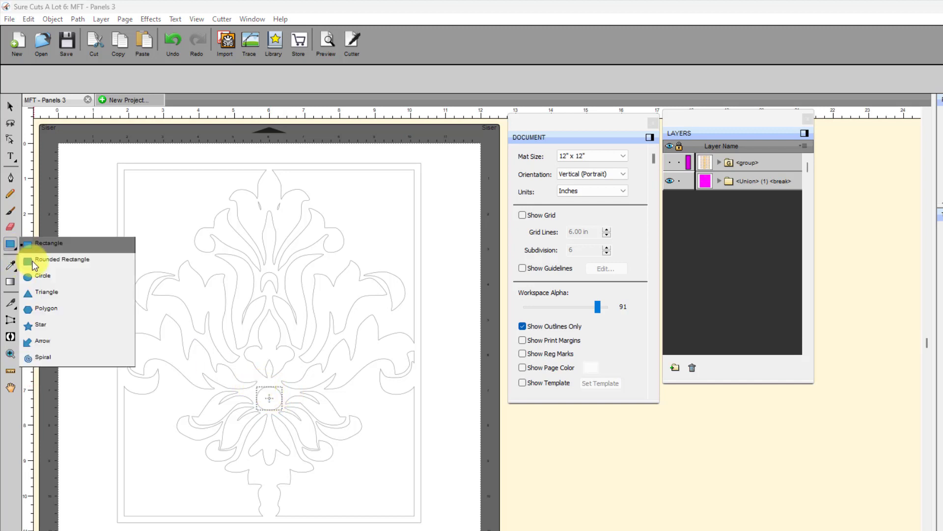
click(44, 273)
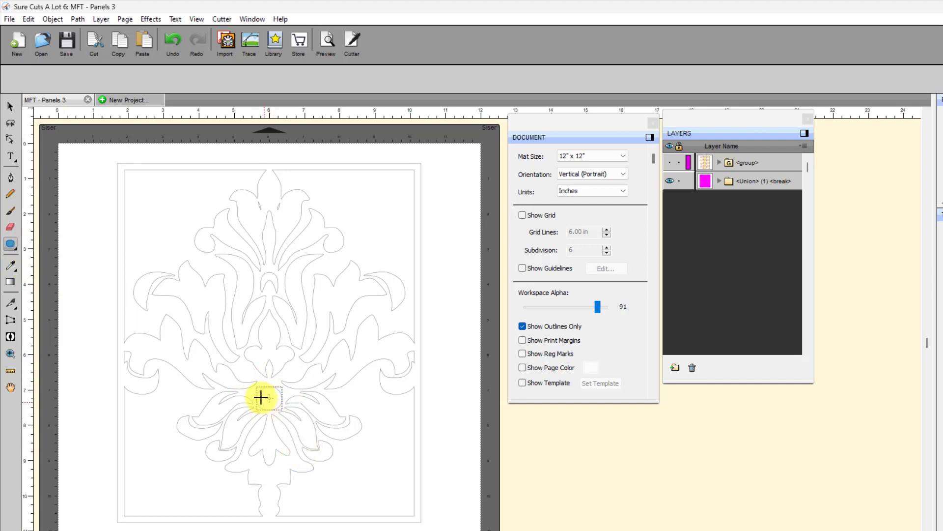
drag(257, 385, 283, 413)
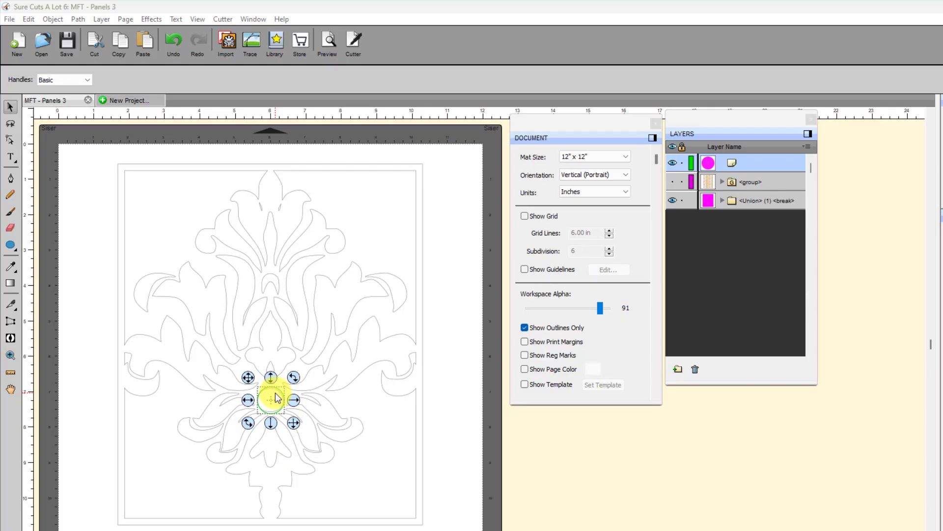
Lock the newly drawn circle and delete the original circle beneath it at the flower's center.
click(682, 162)
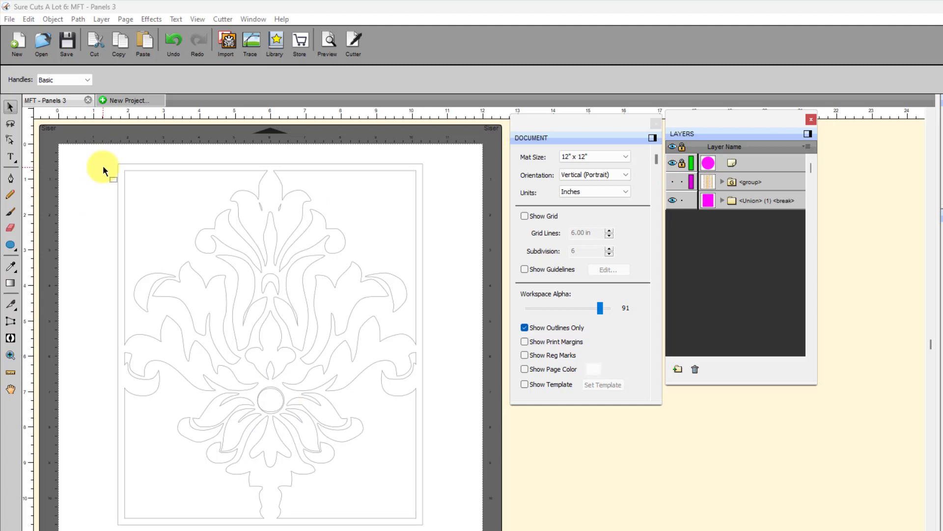
click(275, 391)
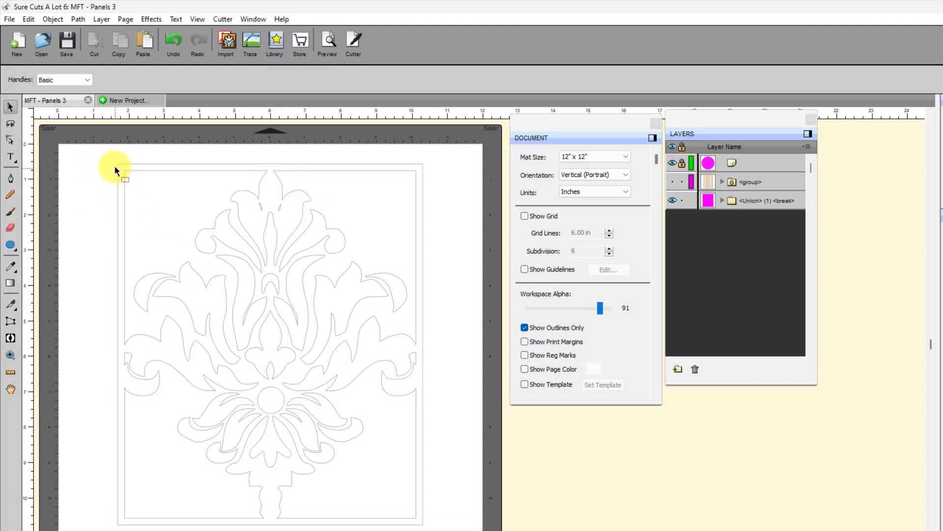
Select the unlocked frame and damask shapes together and merge them.
drag(84, 142, 393, 504)
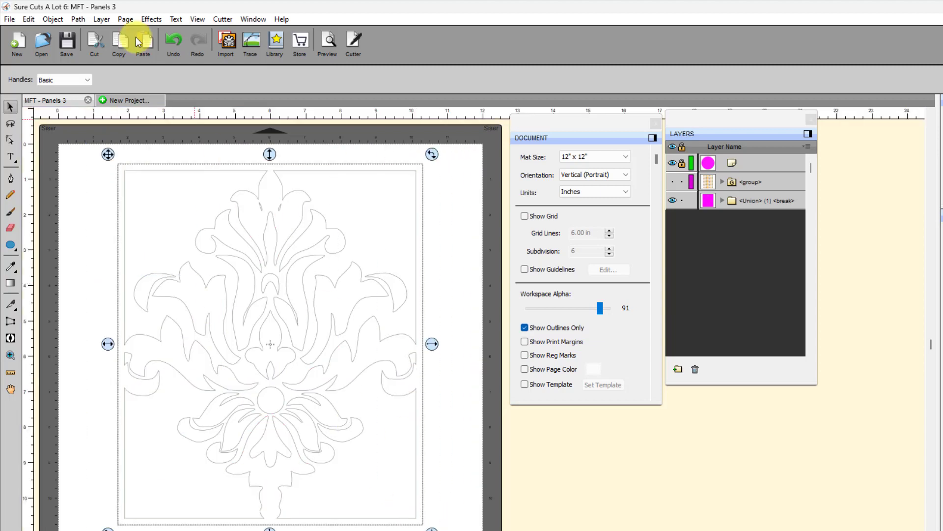
click(54, 20)
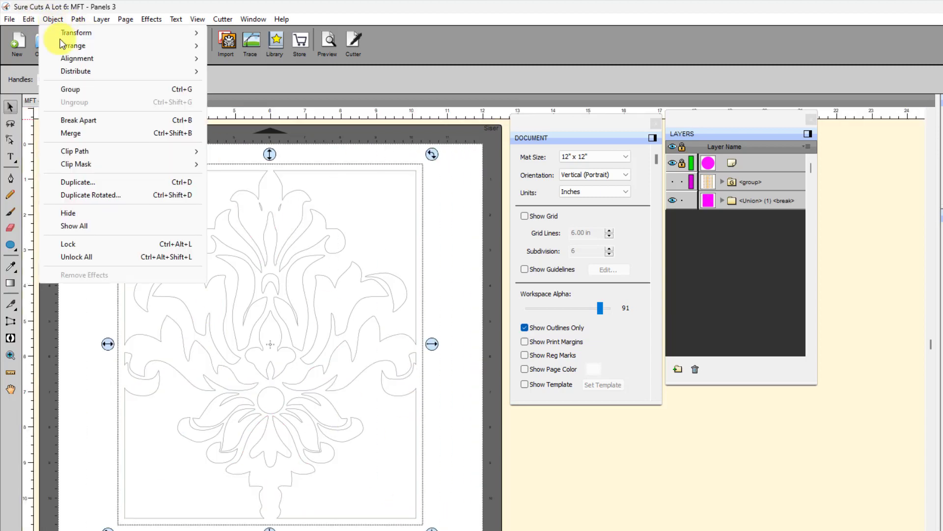
click(72, 133)
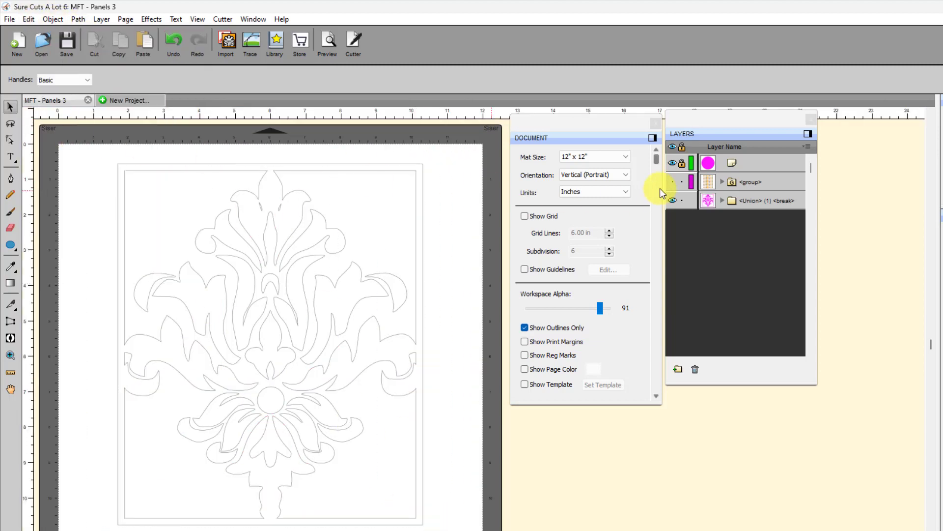
Unlock the center circle and merge it with the framed damask design.
click(682, 164)
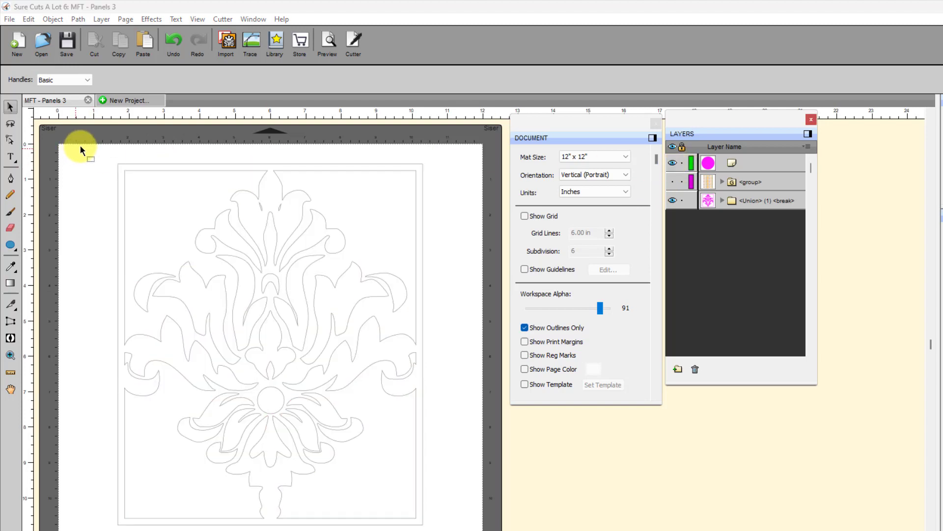
drag(94, 144, 465, 530)
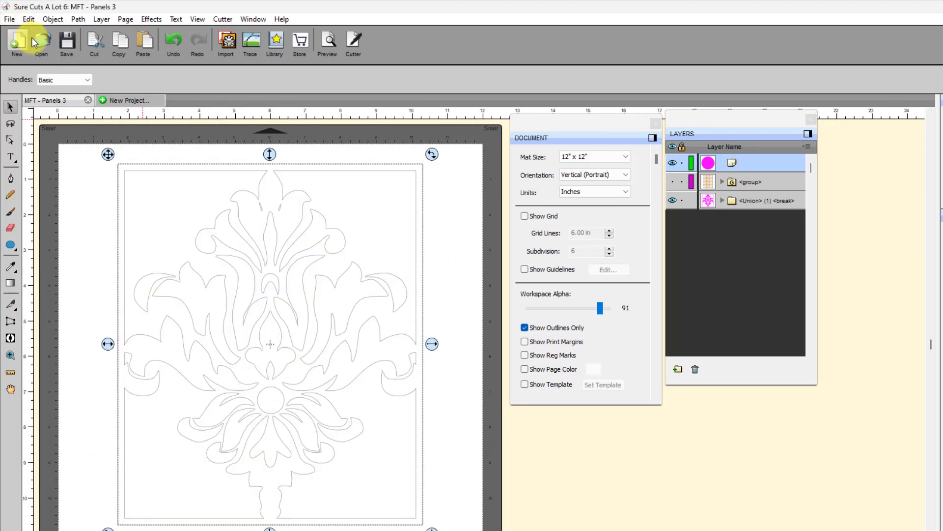
click(52, 19)
click(74, 131)
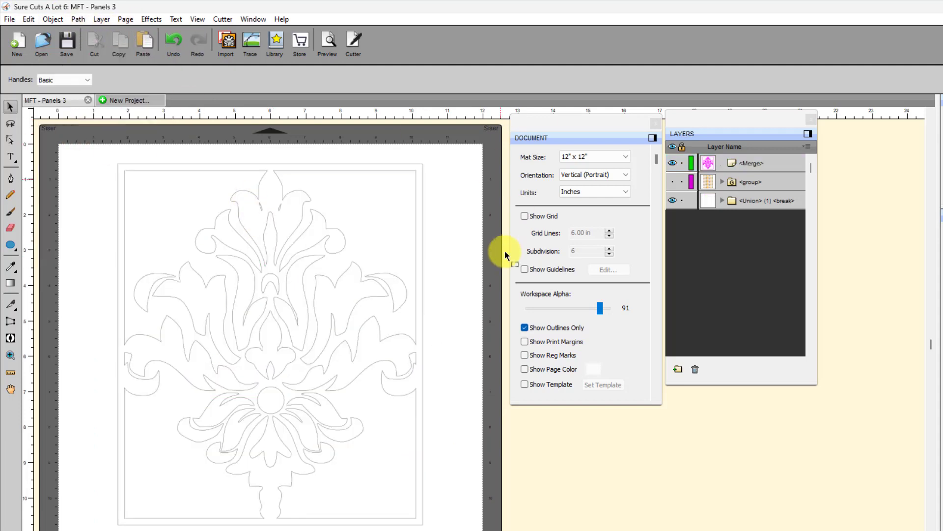
Compare the merged damask panel in filled display and in outlines-only display.
click(525, 327)
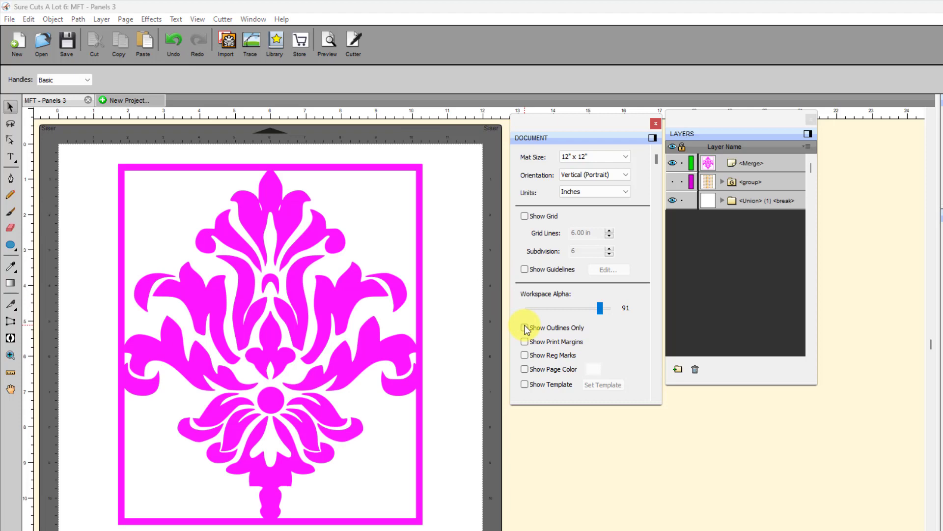
click(525, 327)
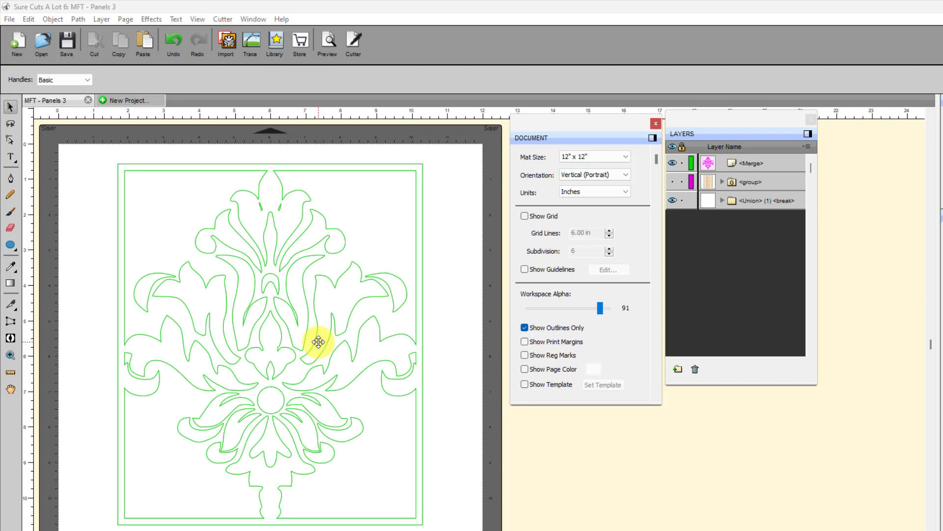
click(524, 327)
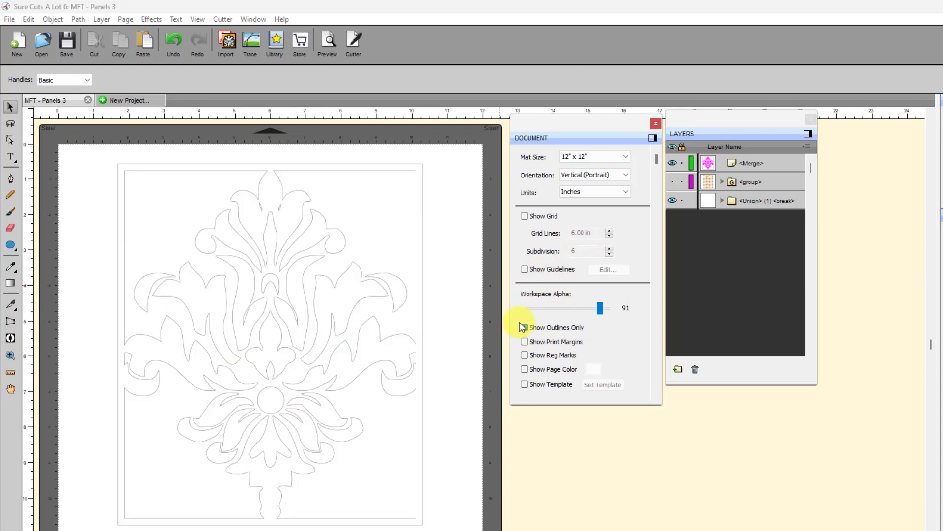
click(524, 327)
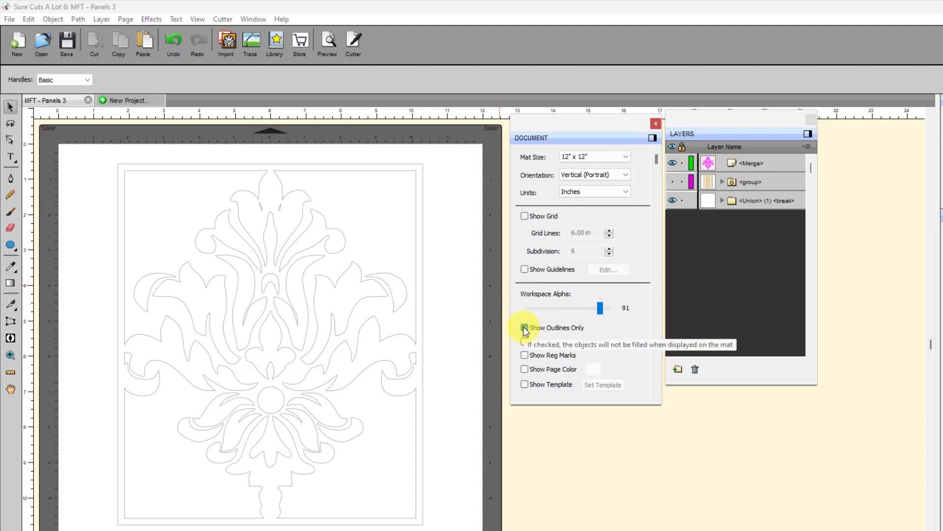
Import Apr13005C.png from the Images and Files folder and place the crab over the panel's upper-right corner.
click(224, 45)
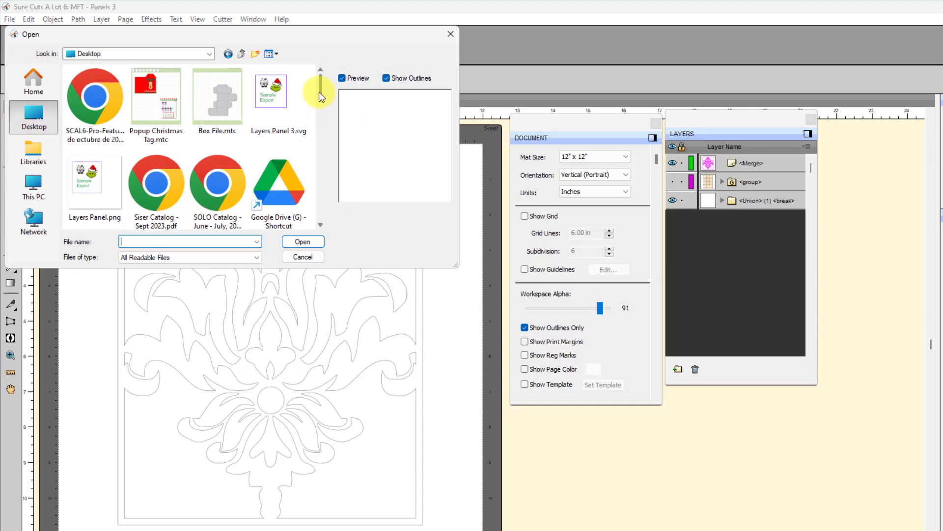
drag(319, 92, 320, 120)
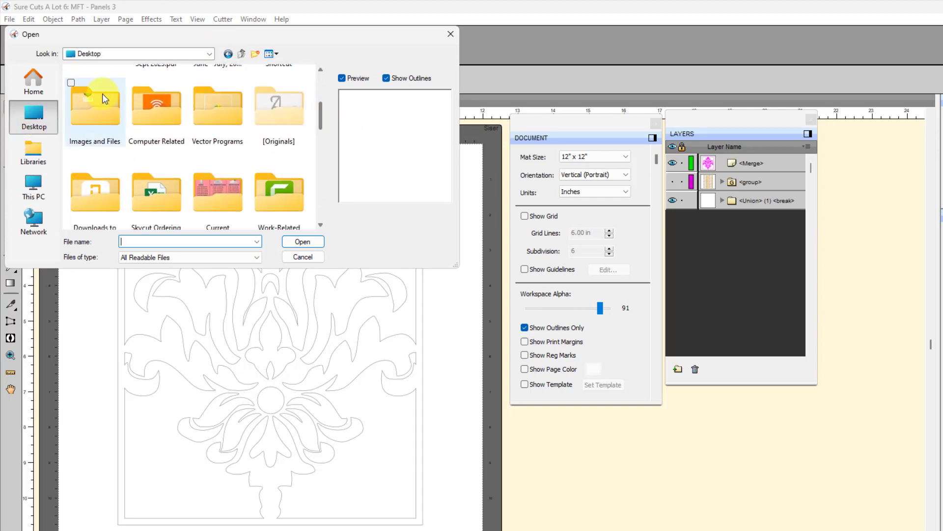
double_click(93, 111)
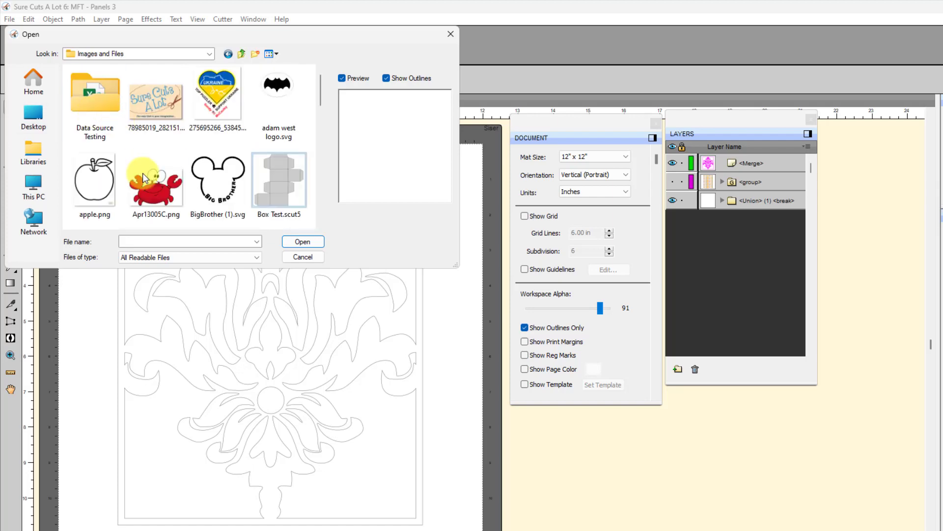
click(150, 195)
click(299, 241)
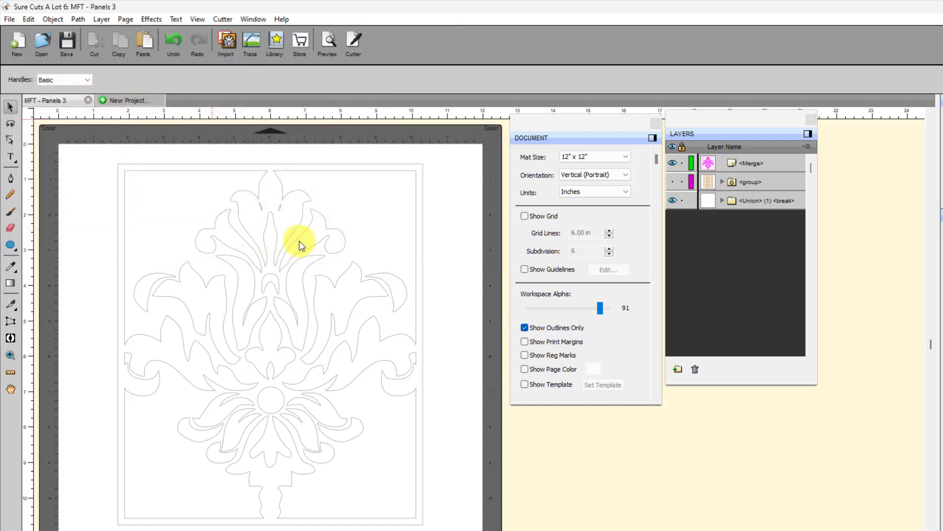
drag(221, 327, 417, 209)
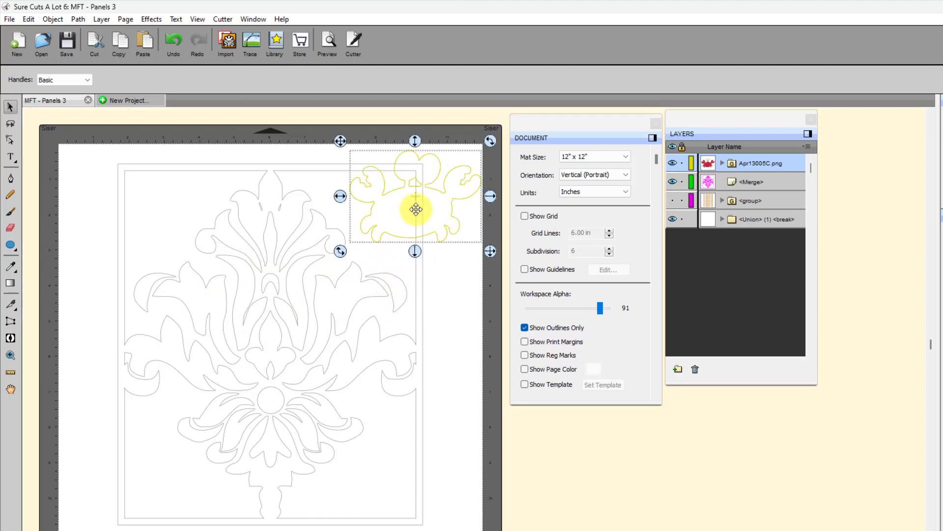
Restore the filled display of objects and delete the crab image from the mat.
click(525, 328)
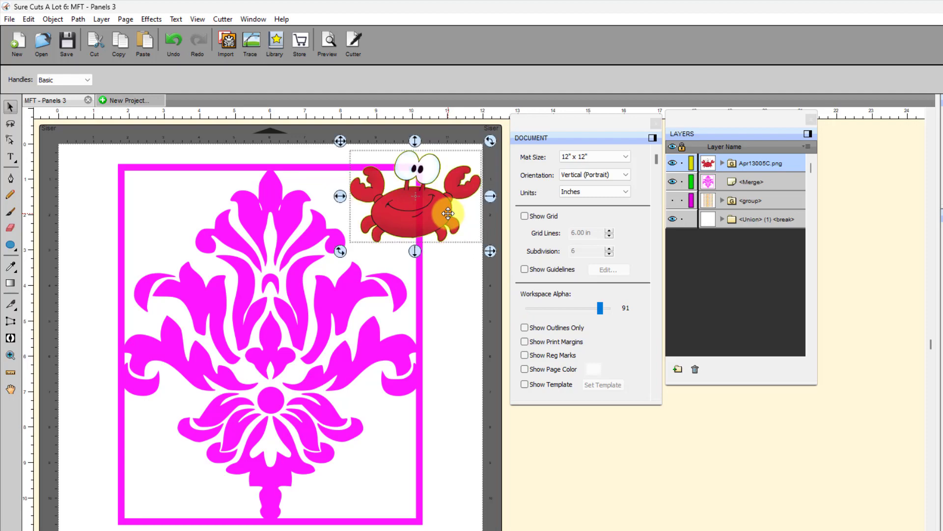
key(Delete)
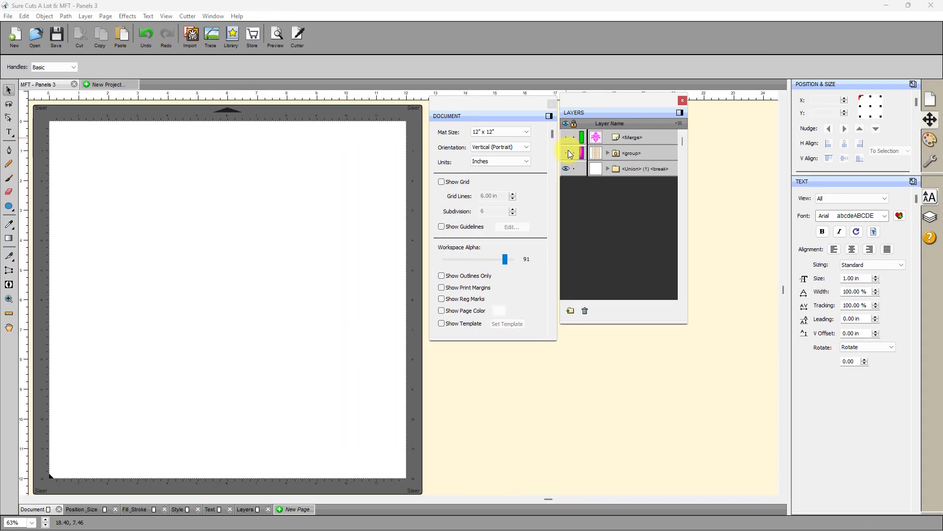
Show the group layer of football, leaf, turkey and pumpkin shapes and try to print it with registration marks.
click(567, 153)
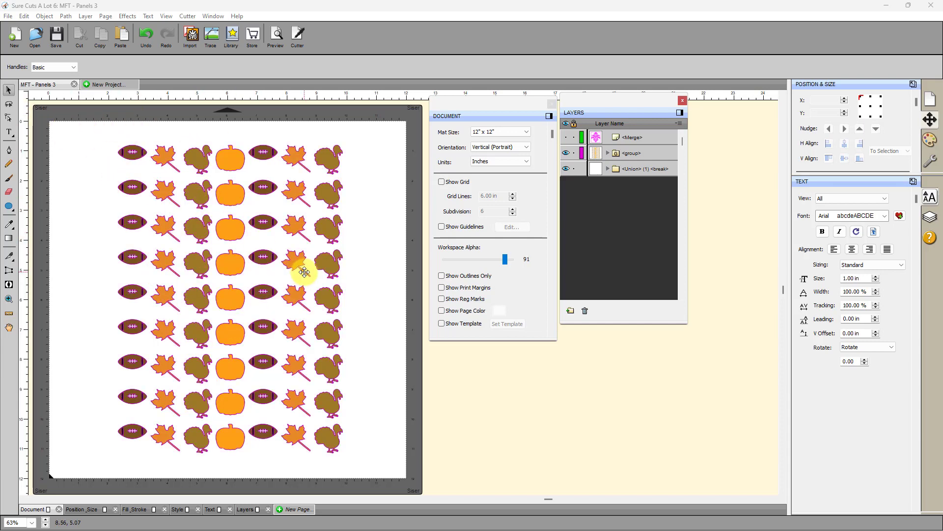
click(9, 18)
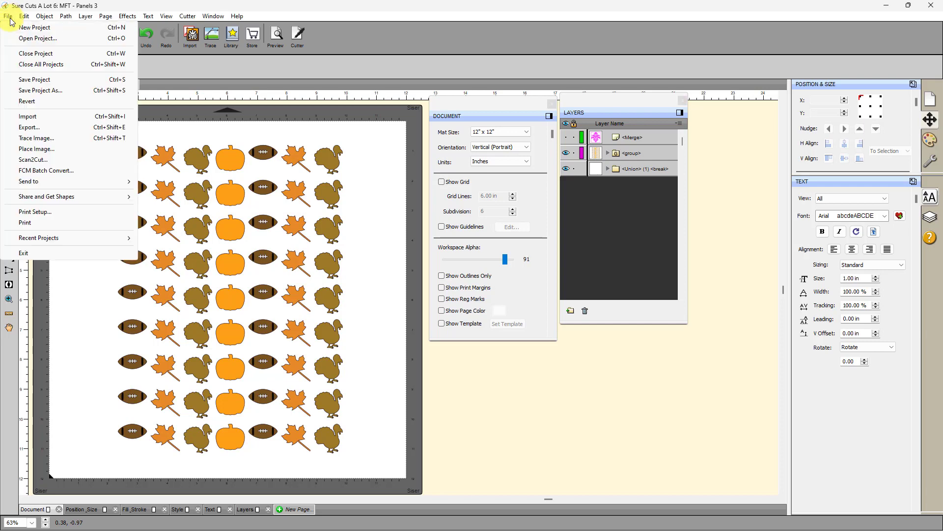
click(26, 224)
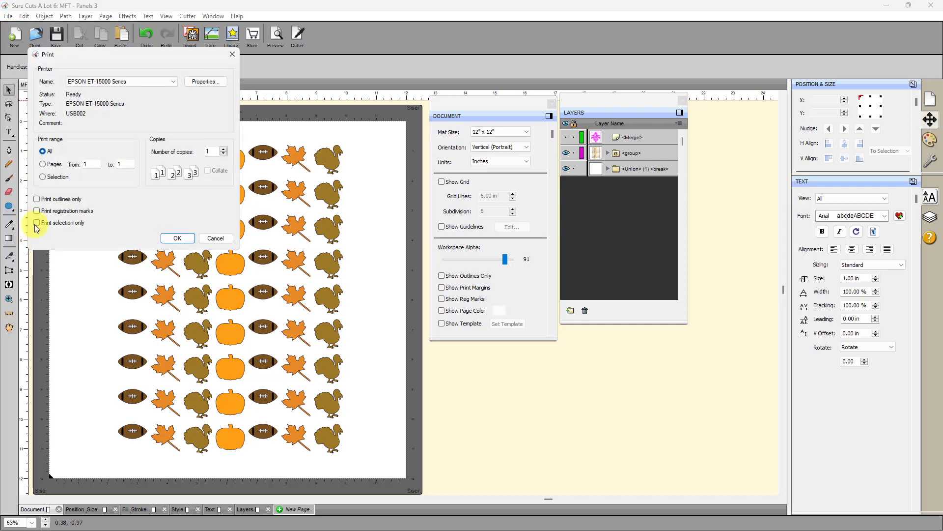
click(57, 211)
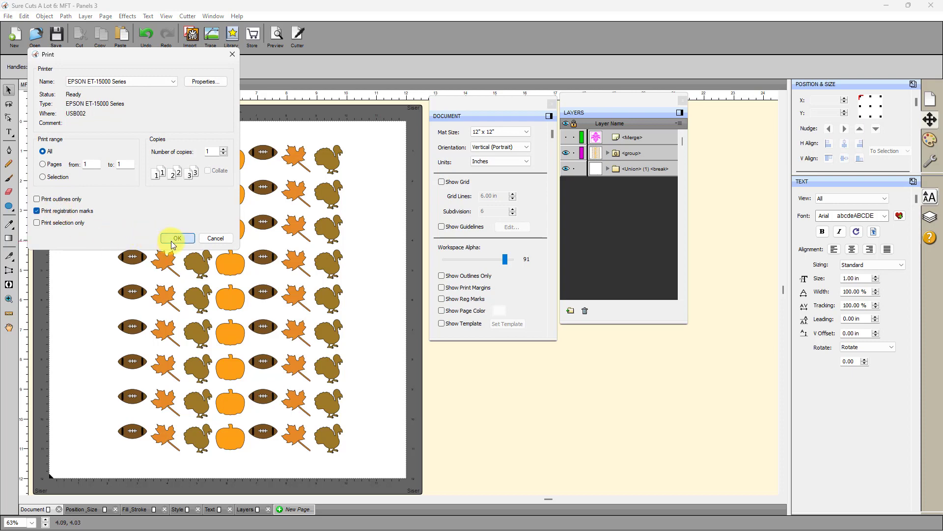
click(177, 238)
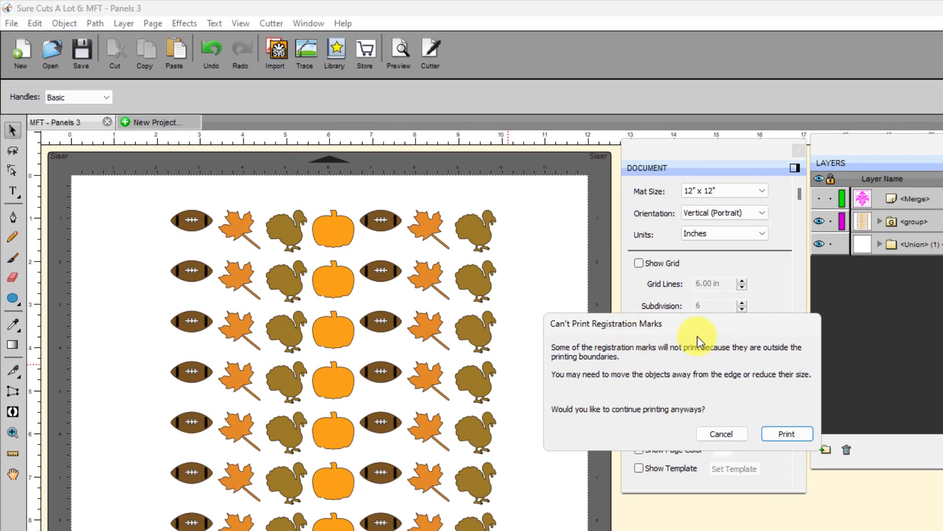
drag(688, 329, 676, 348)
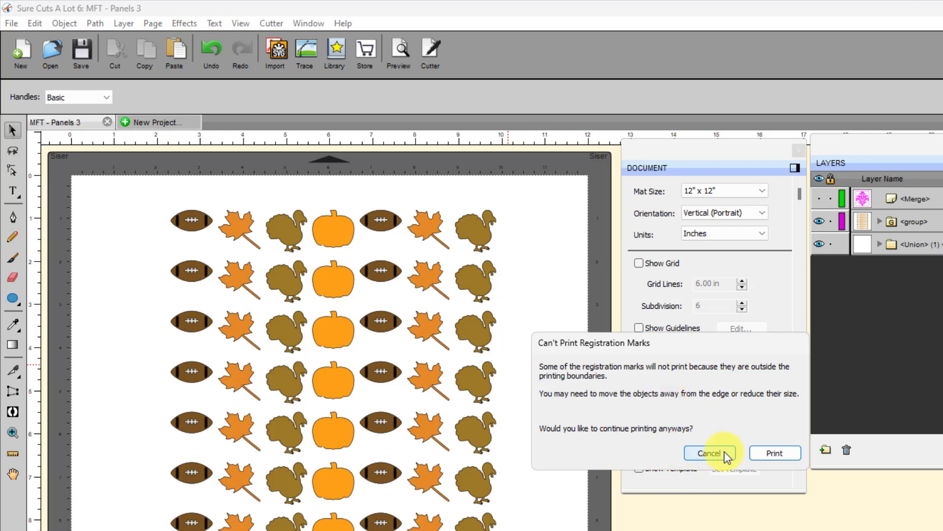
click(694, 452)
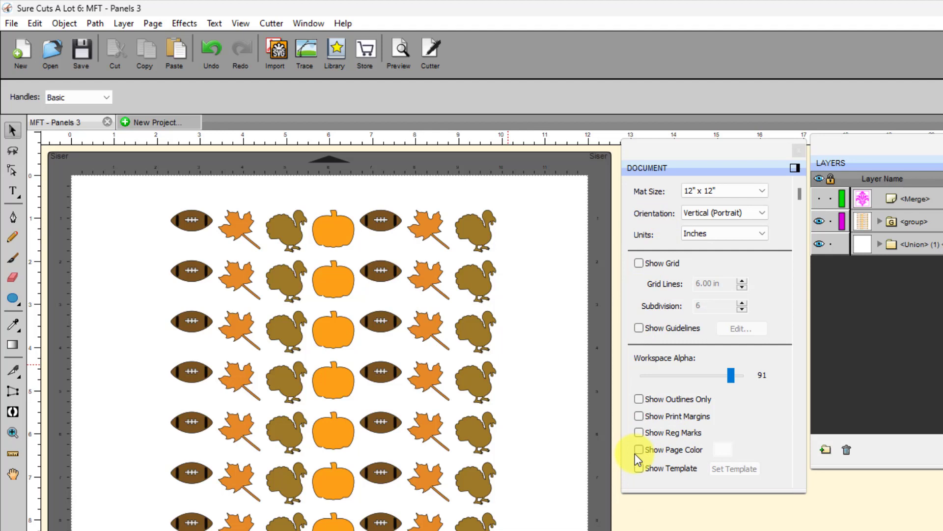
Display the print margins and the registration marks on the mat around the group of autumn shapes.
click(639, 417)
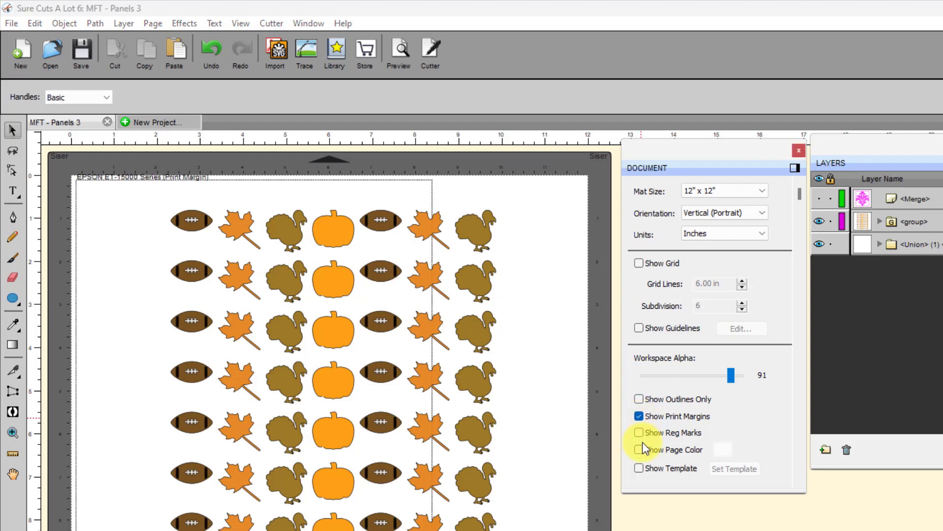
click(638, 434)
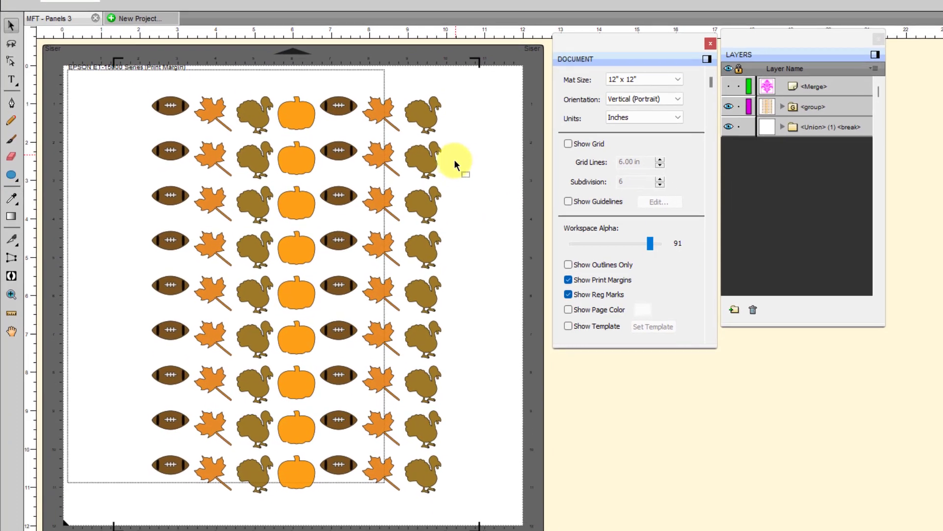
click(431, 114)
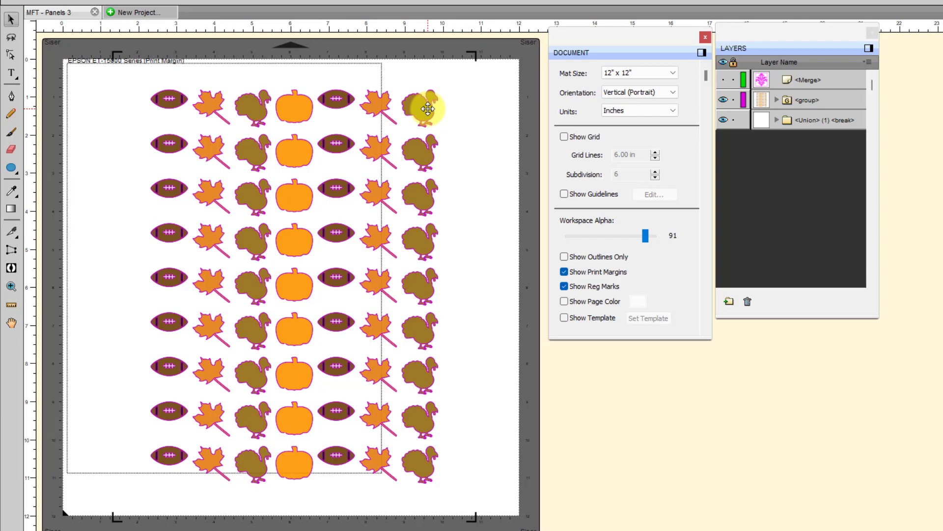
Move the group of autumn shapes up and to the left so it fits entirely inside the print margins.
click(428, 109)
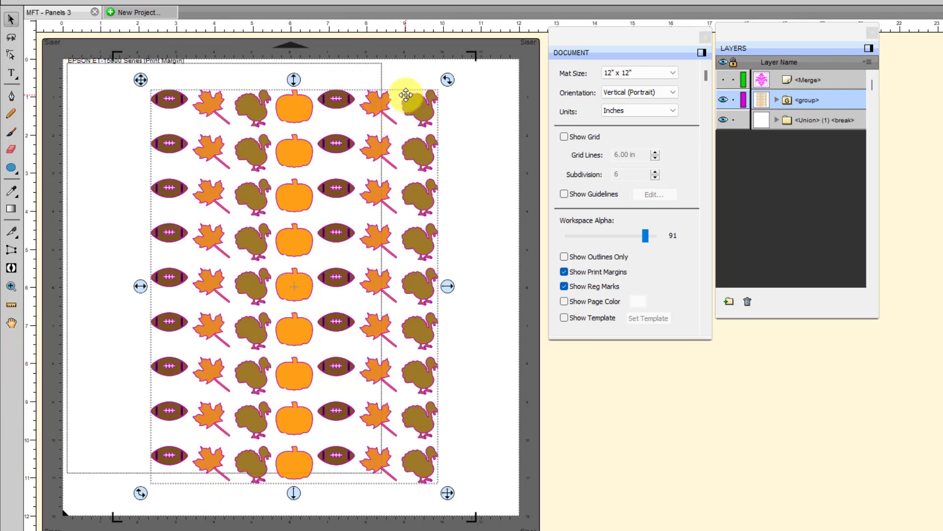
drag(419, 105, 346, 90)
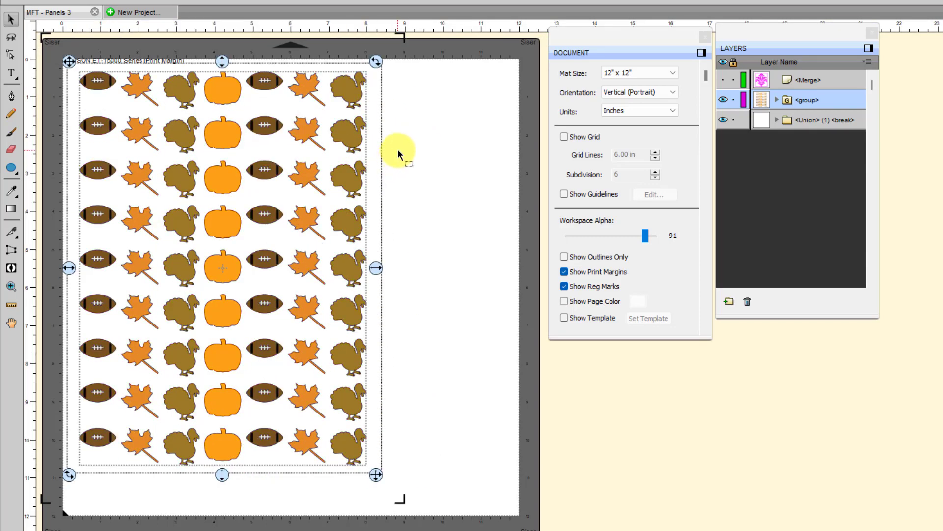
click(423, 177)
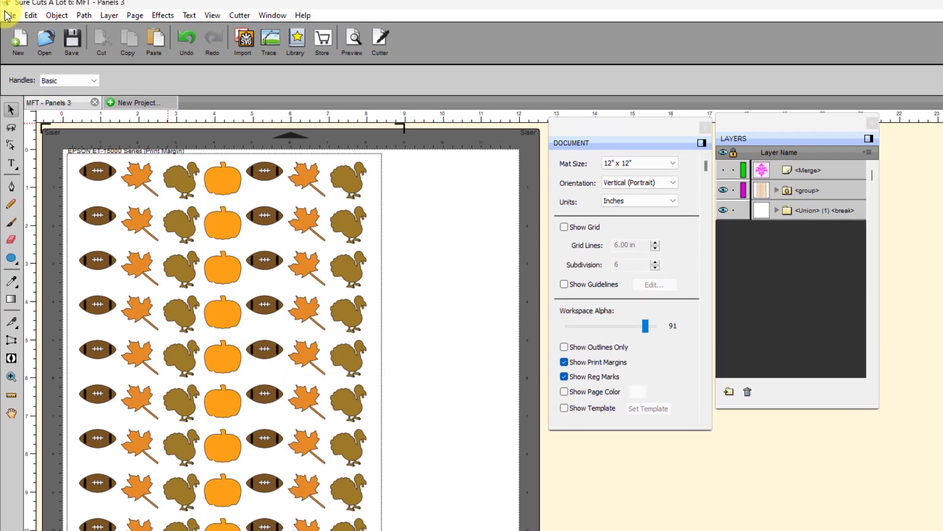
Review the print setup's printer, paper size and driver properties, then examine the registration marks around the selected group.
click(10, 20)
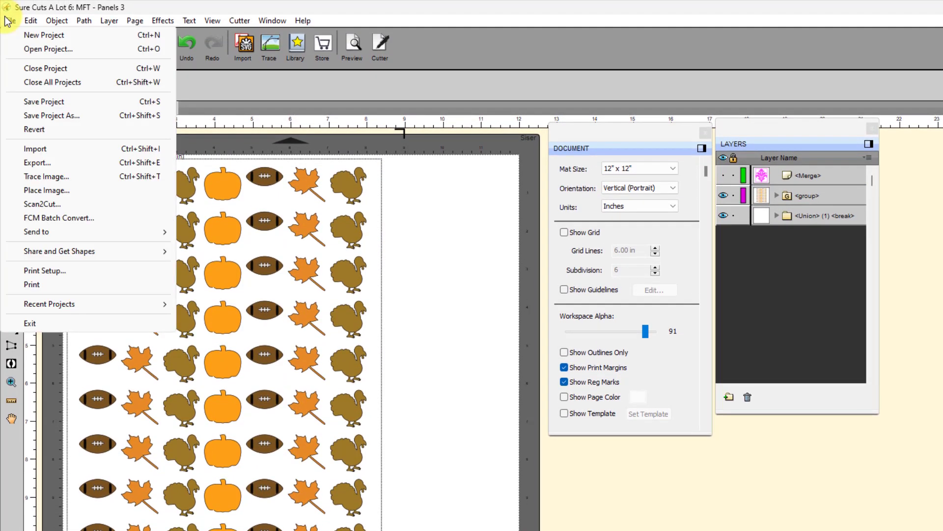
click(32, 272)
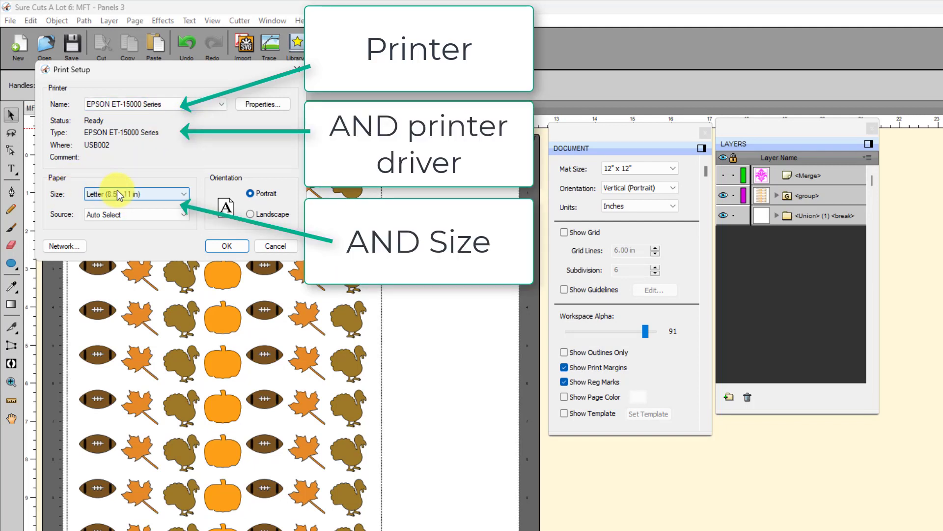
click(261, 104)
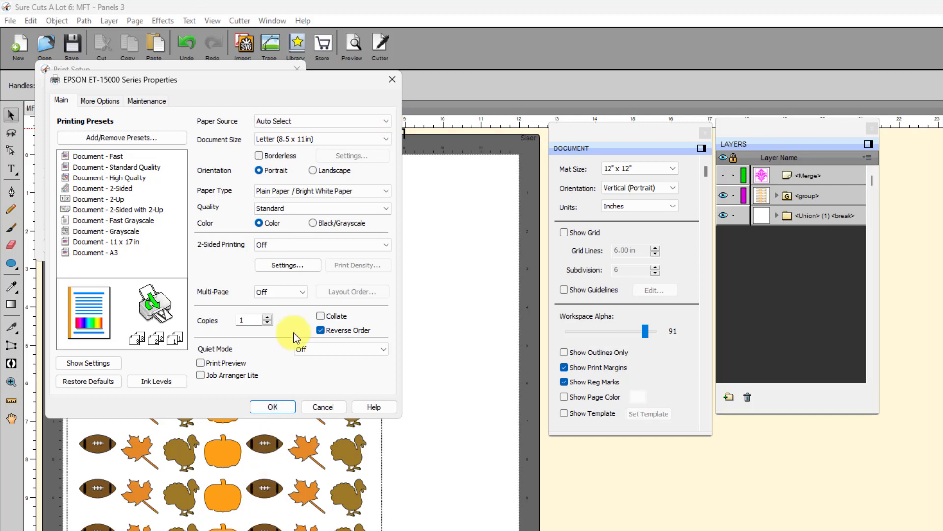
click(322, 407)
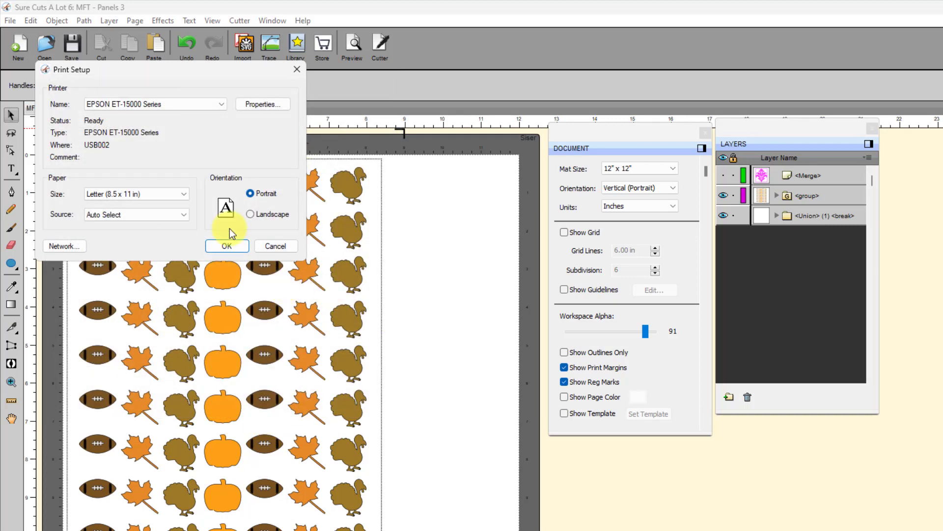
click(275, 246)
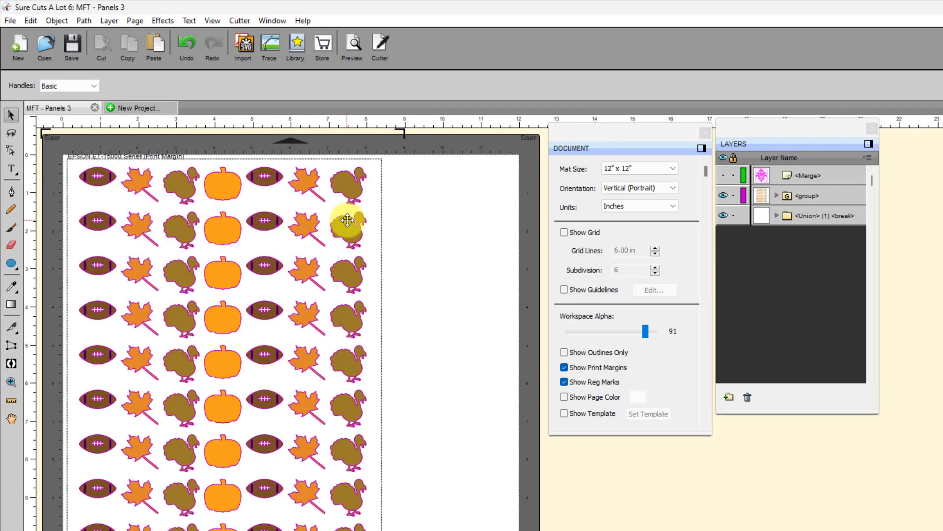
click(343, 184)
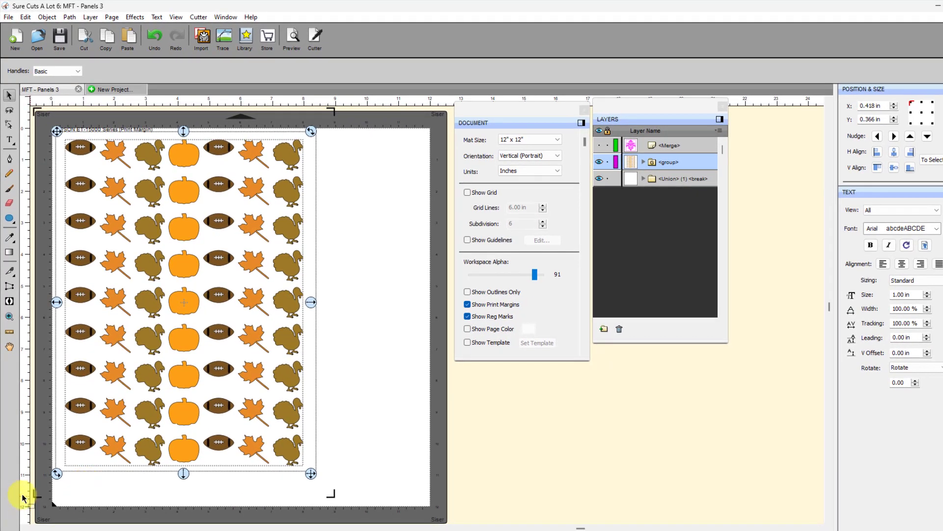
click(352, 441)
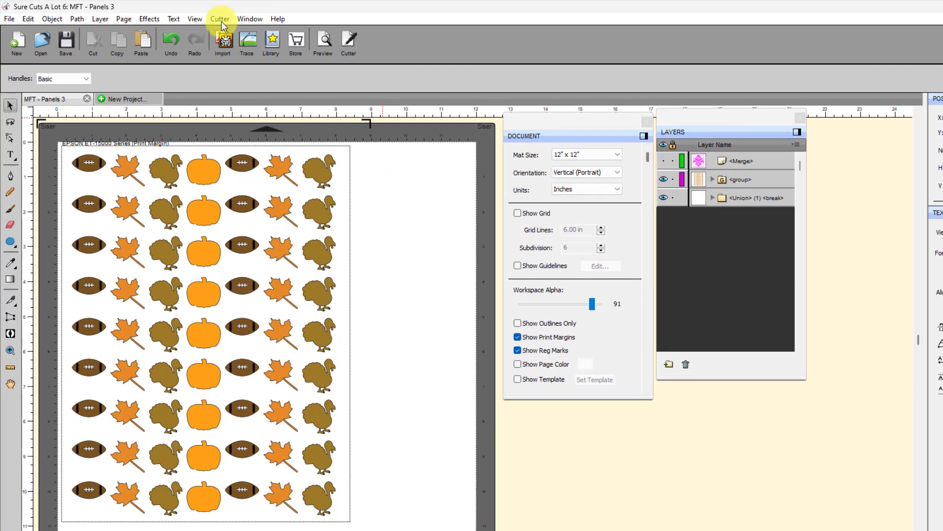
Set the cutter's registration marks to be inset from the page bounds and save the cutter settings.
click(199, 17)
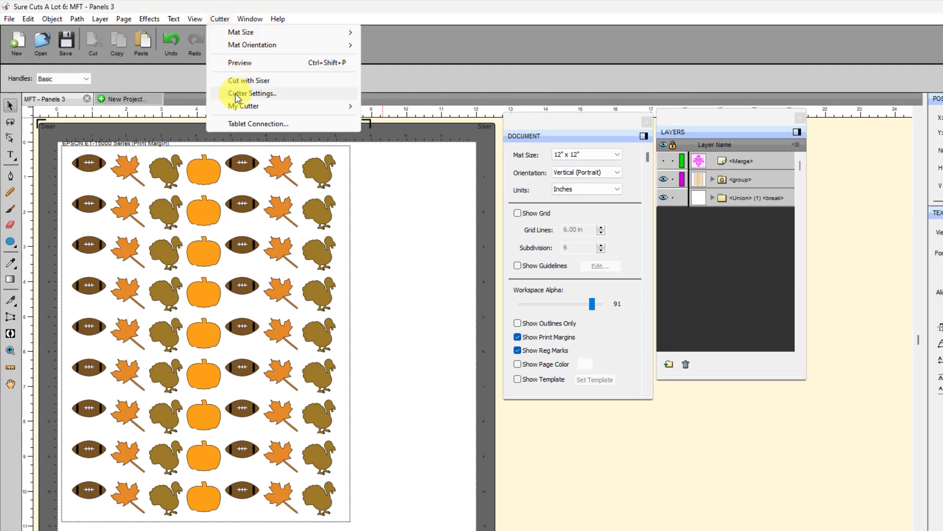
click(240, 93)
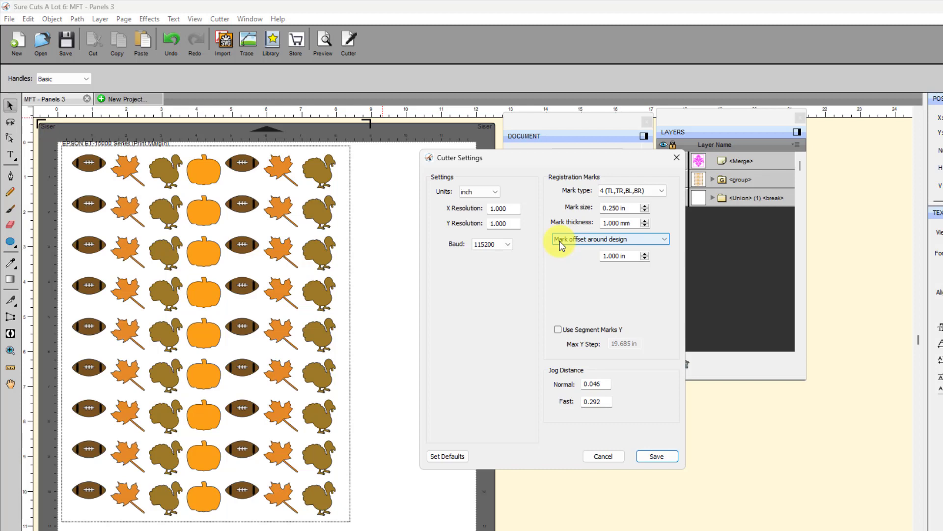
click(666, 241)
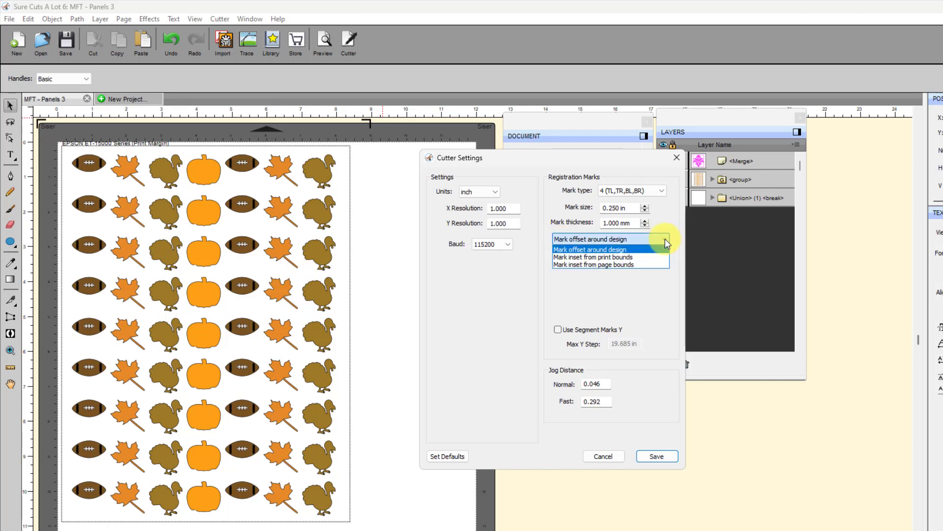
click(609, 266)
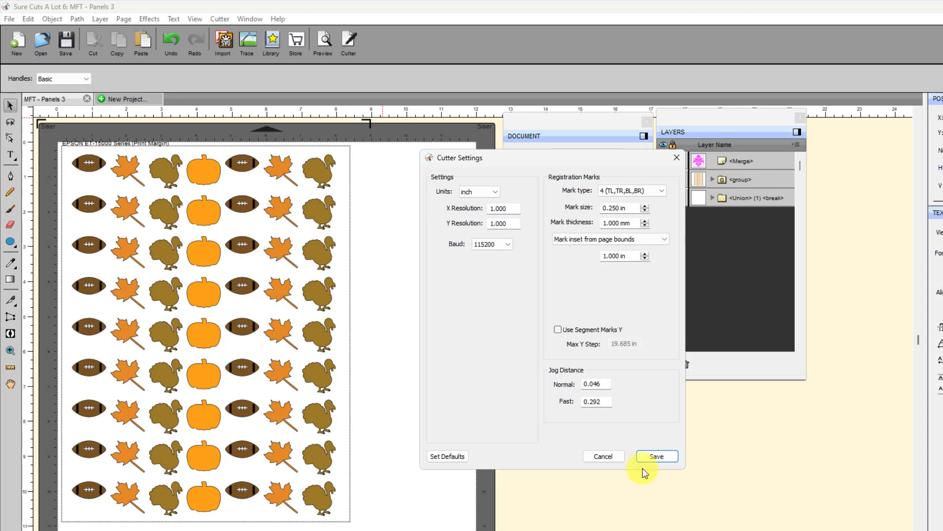
click(657, 457)
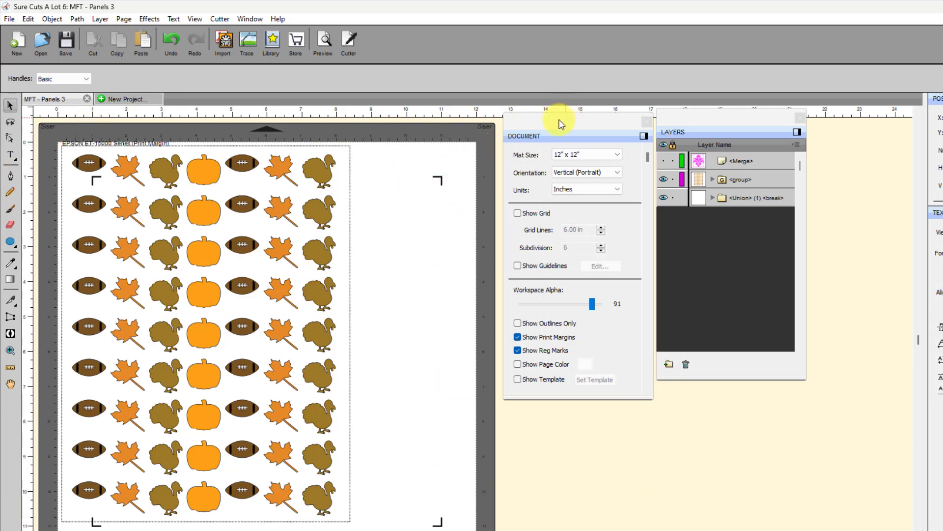
Change the mat size to 8.5" x 11" and toggle the registration marks off and back on.
click(618, 155)
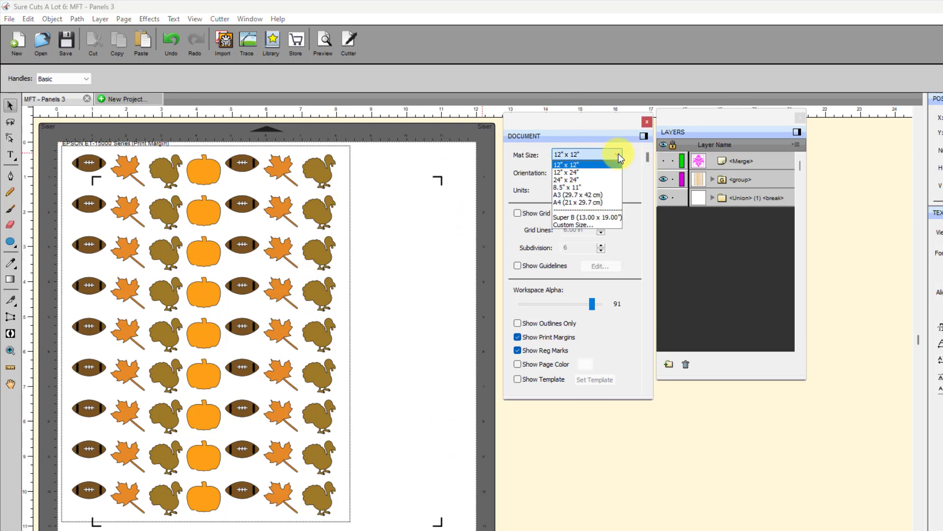
click(584, 188)
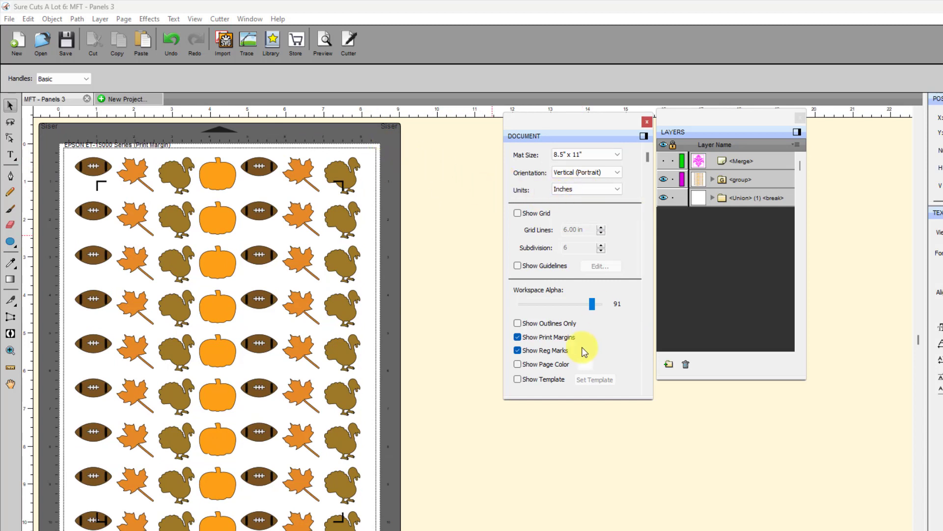
click(517, 350)
click(517, 349)
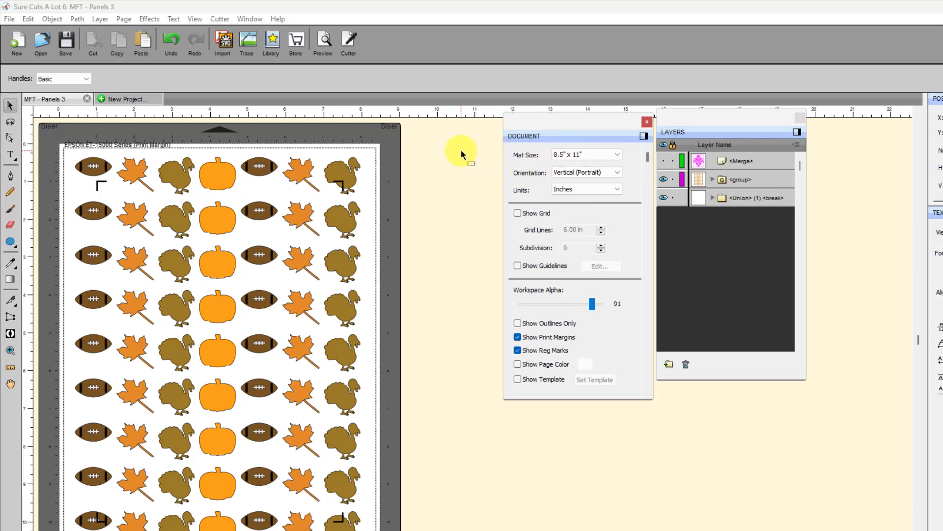
Inset the registration marks 0.25 in from the print bounds in the cutter settings and save.
click(220, 18)
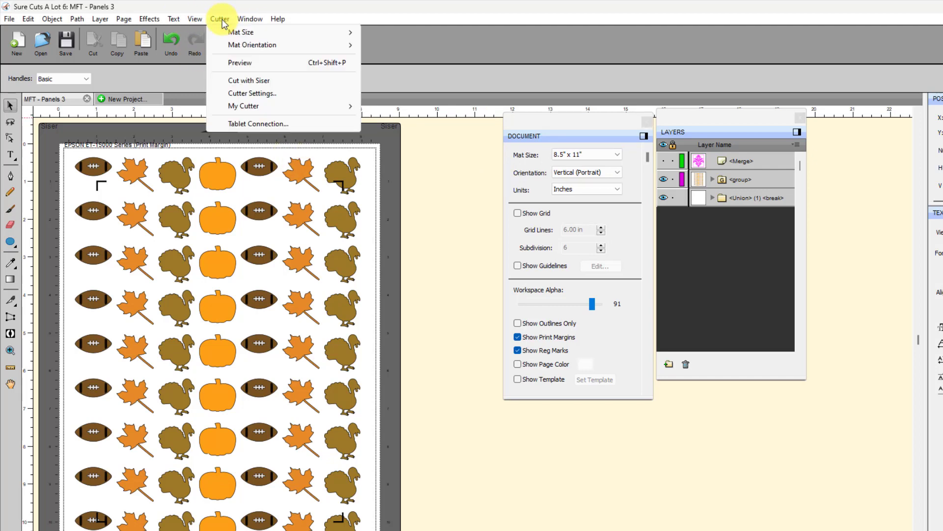
click(257, 93)
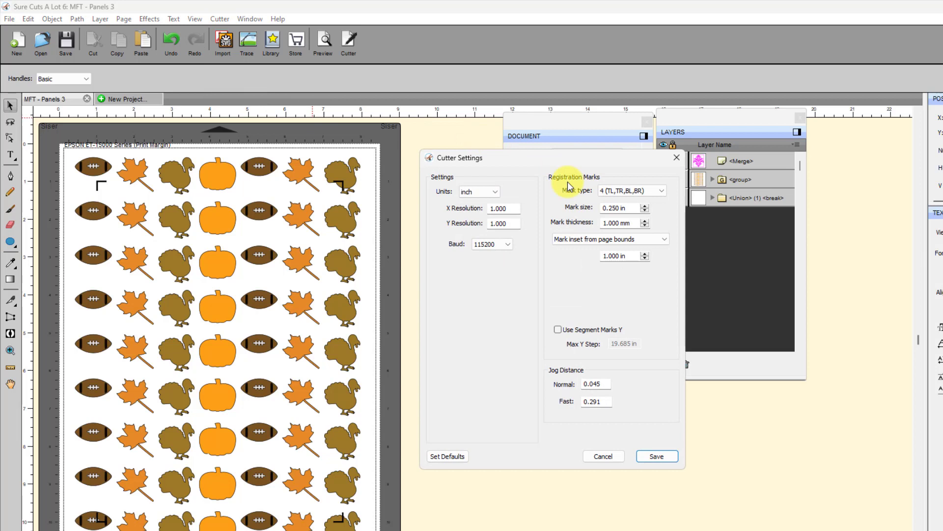
double_click(629, 256)
text(0.25)
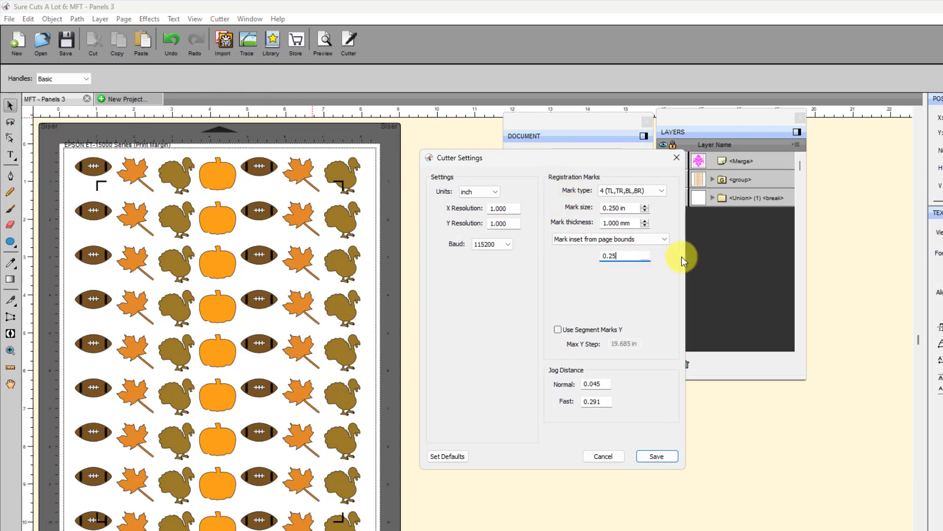
key(Tab)
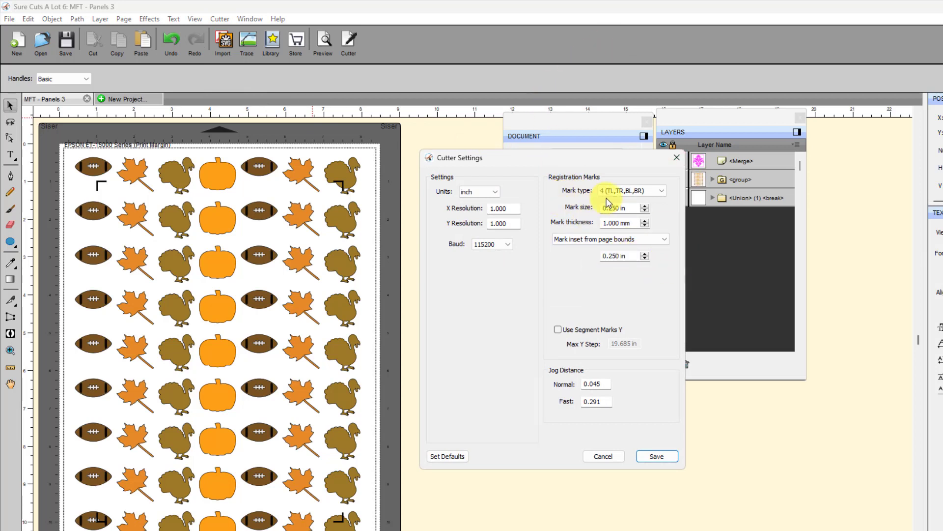
click(664, 239)
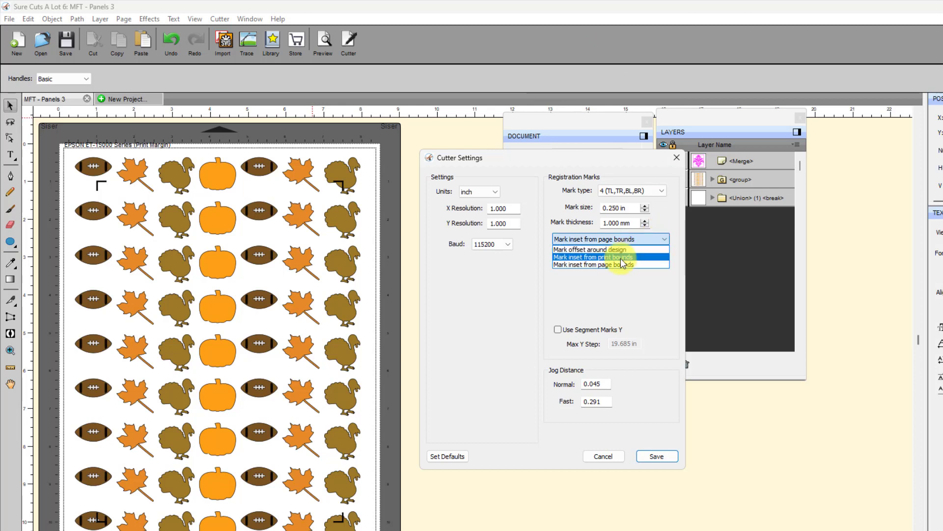
click(621, 258)
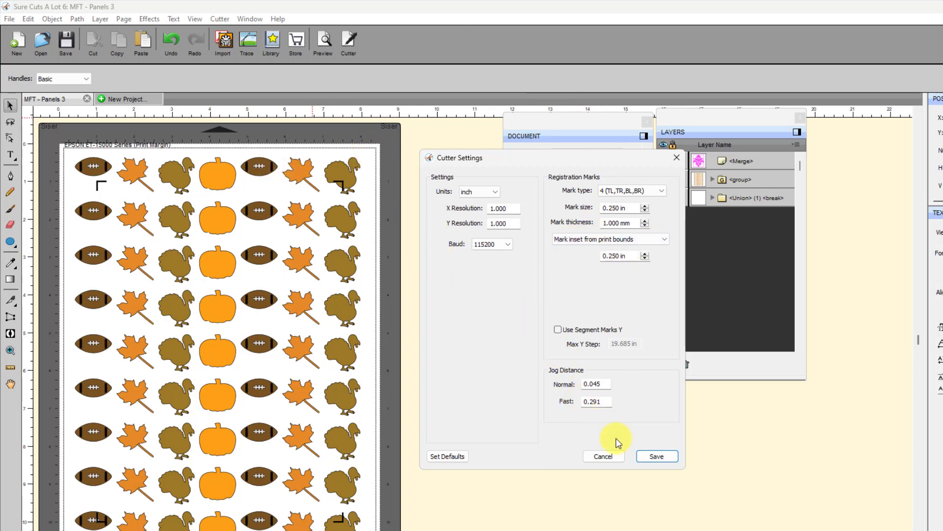
click(658, 455)
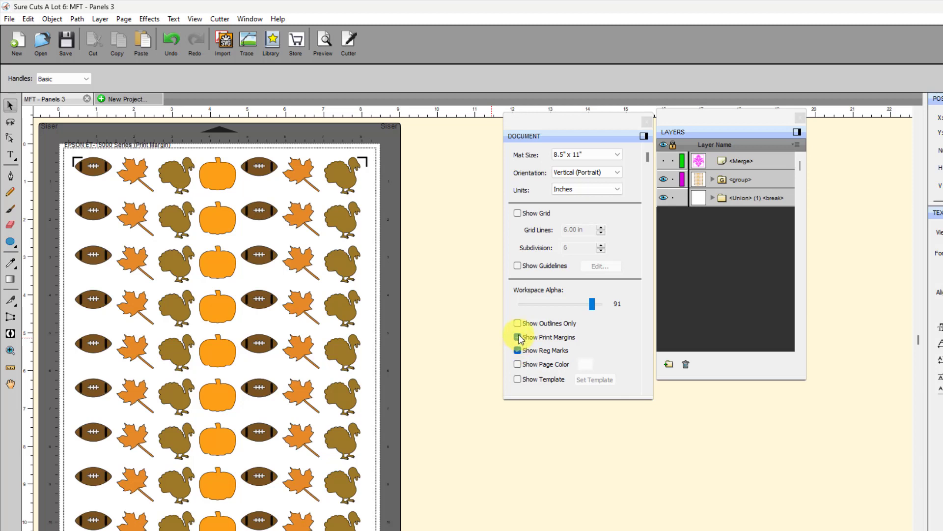
Preview the cut lines of the autumn shapes with the print margins and Print+Cut registration marks shown.
click(322, 45)
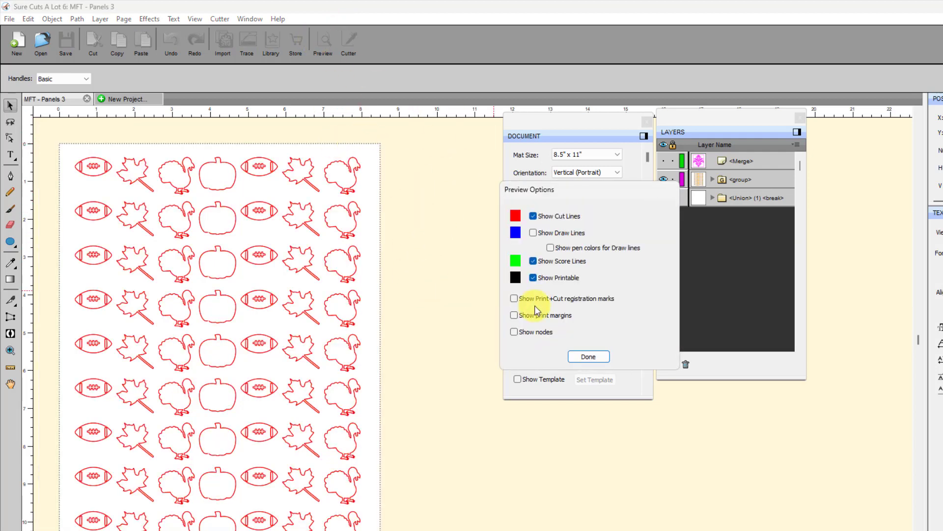
click(514, 315)
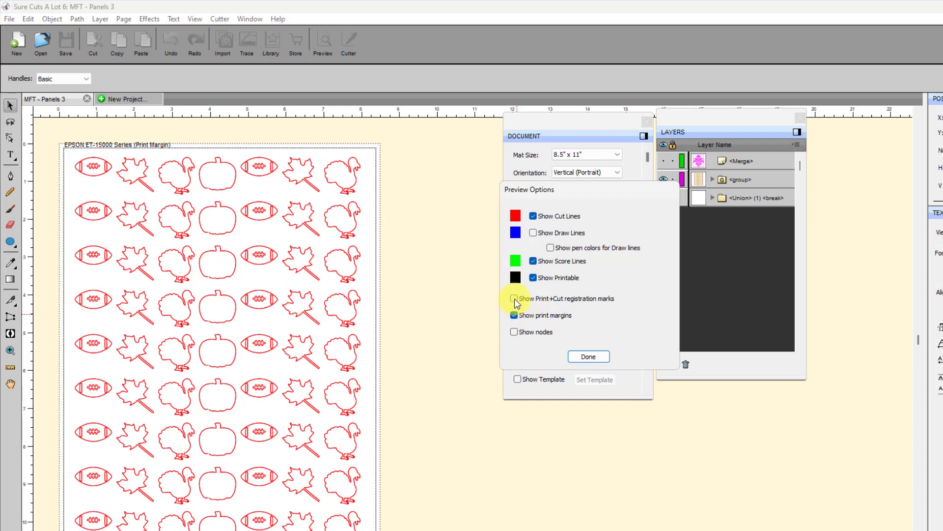
click(514, 298)
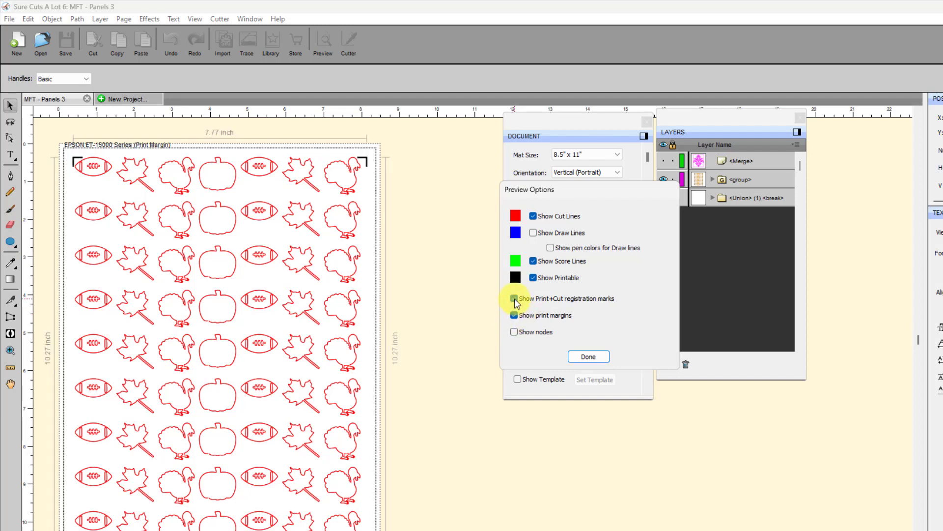
click(593, 358)
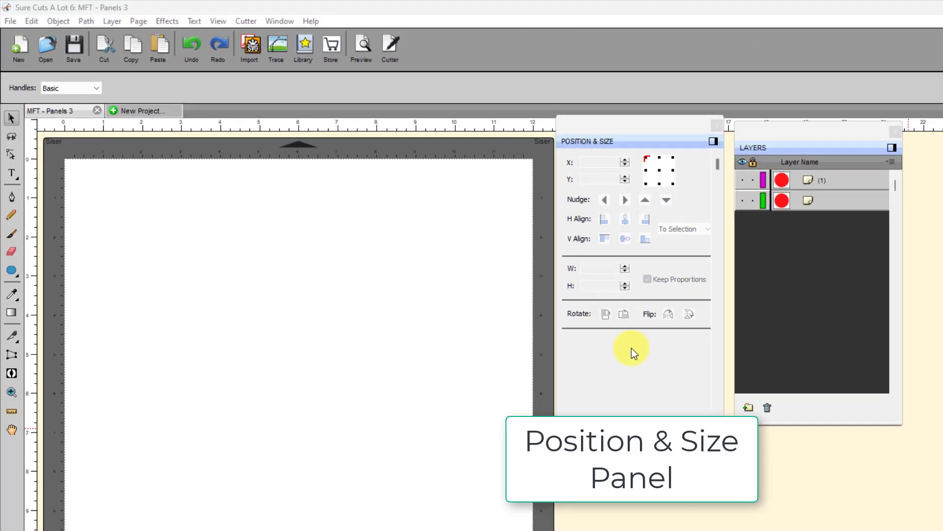
Show the upper red circle layer, select its circle and set the relative position reference to its center.
click(742, 180)
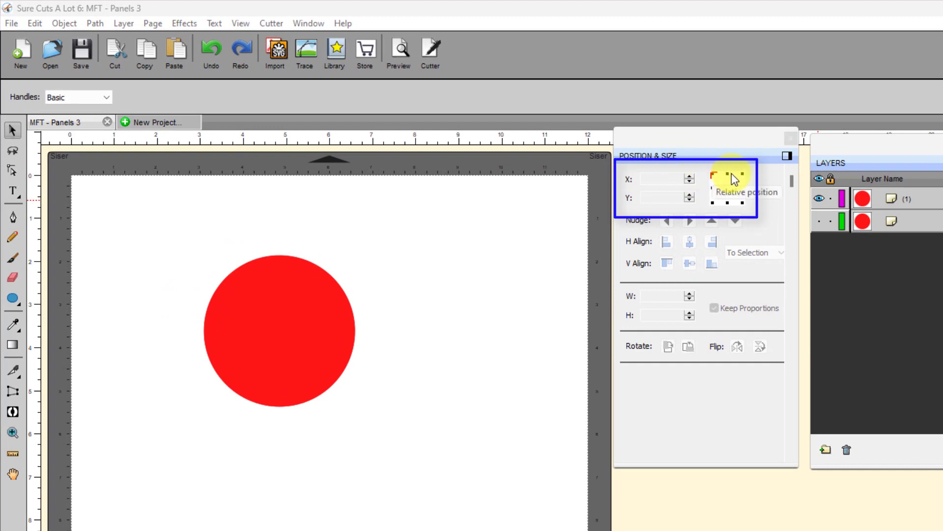
click(291, 331)
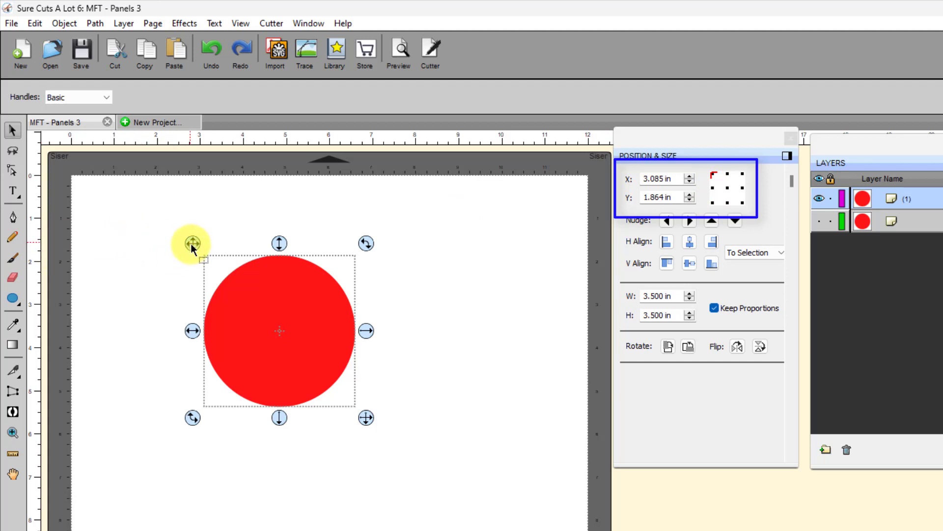
click(728, 189)
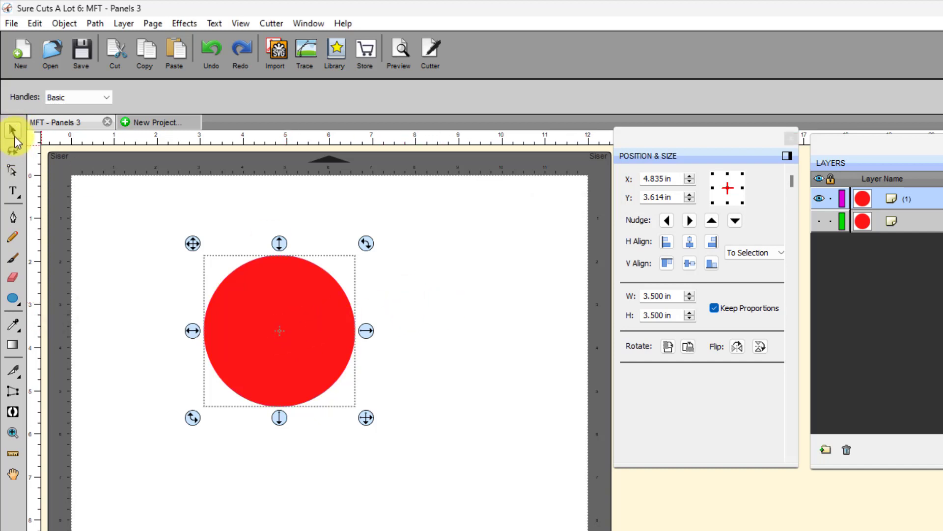
Center the red circle horizontally and vertically with alignment set to To Page.
click(235, 331)
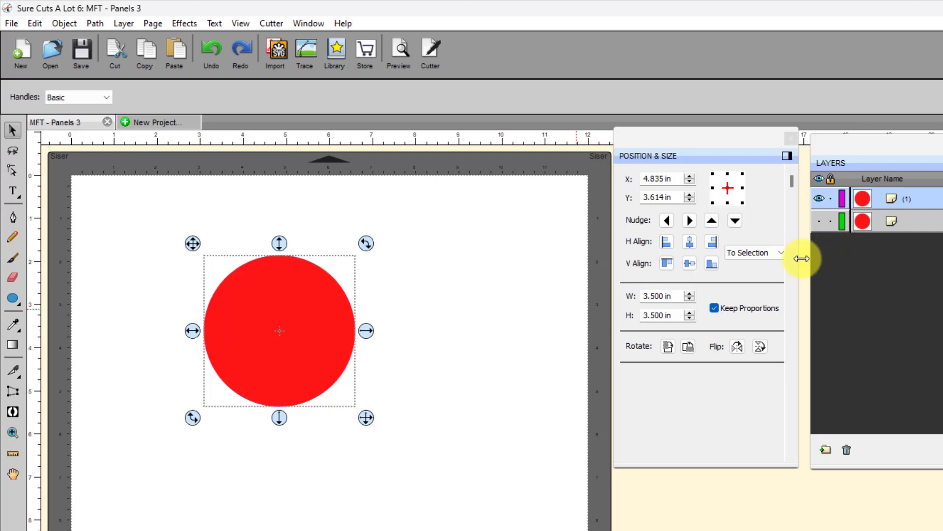
click(781, 252)
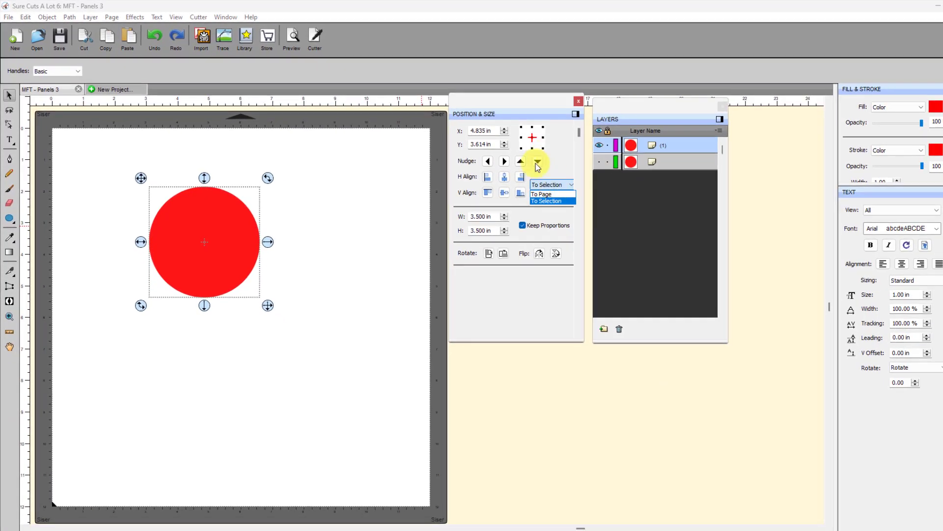
click(543, 194)
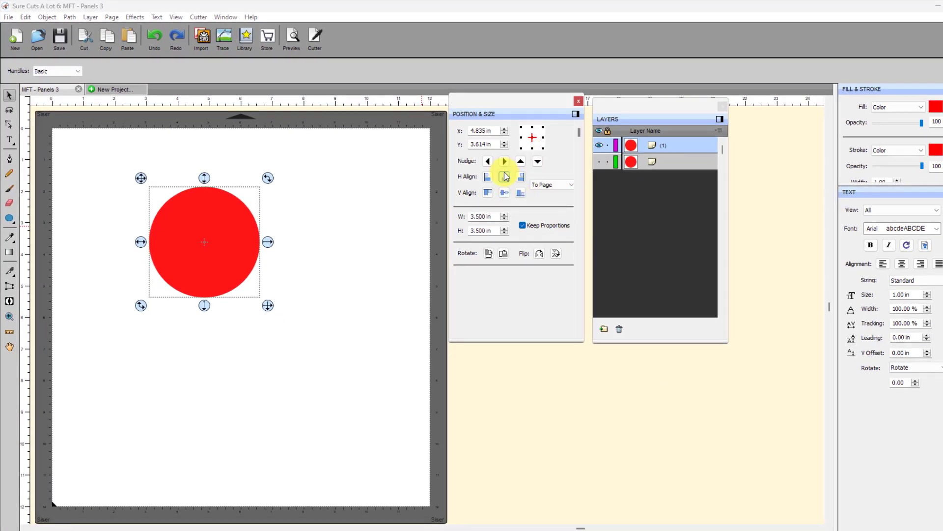
click(504, 176)
click(504, 192)
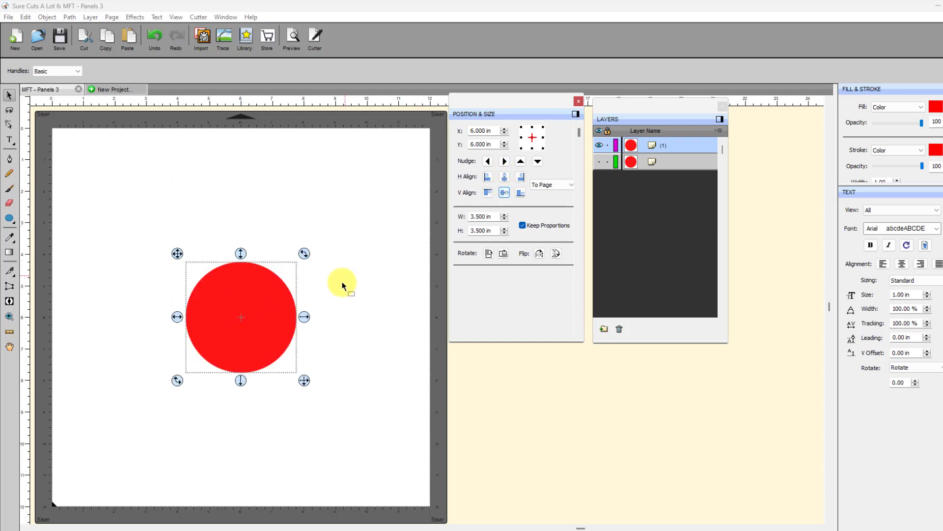
drag(237, 327, 237, 326)
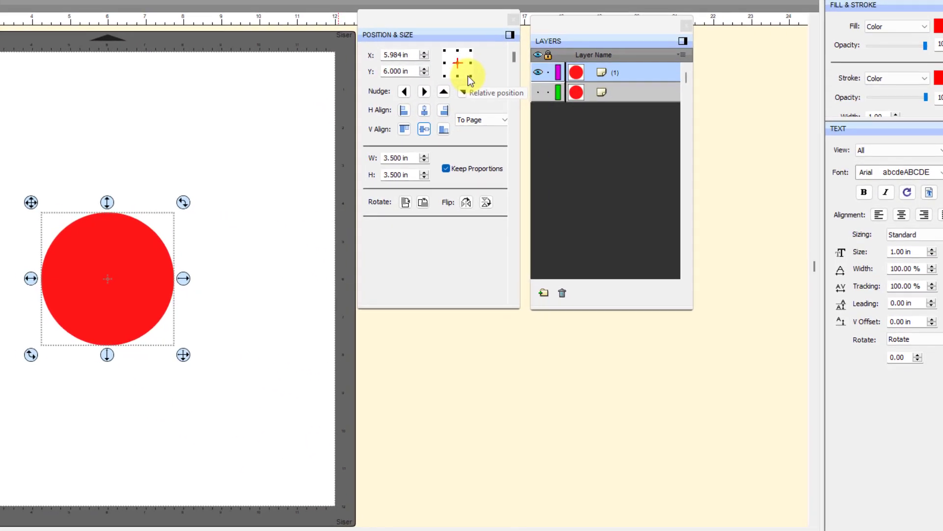
Set the circle's relative position reference to its lower-right corner and position it at X 11 in, Y 11 in.
click(470, 77)
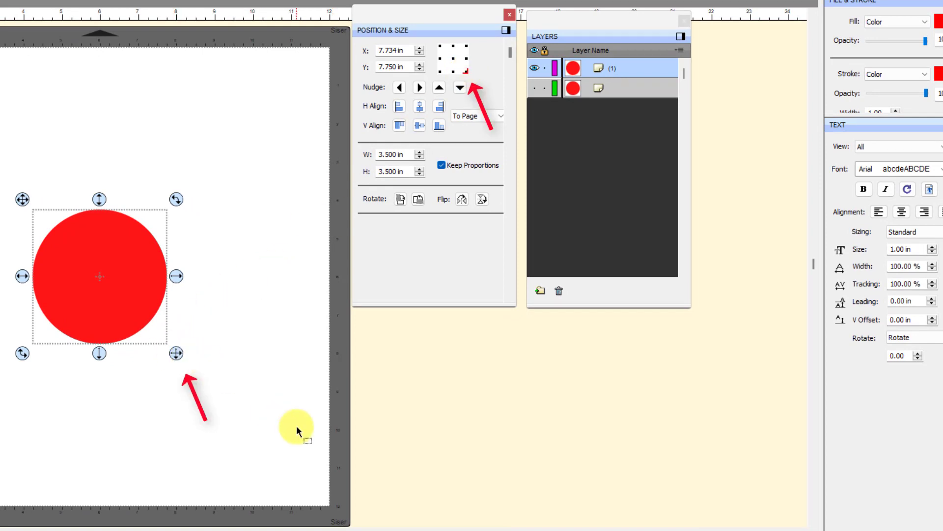
double_click(408, 49)
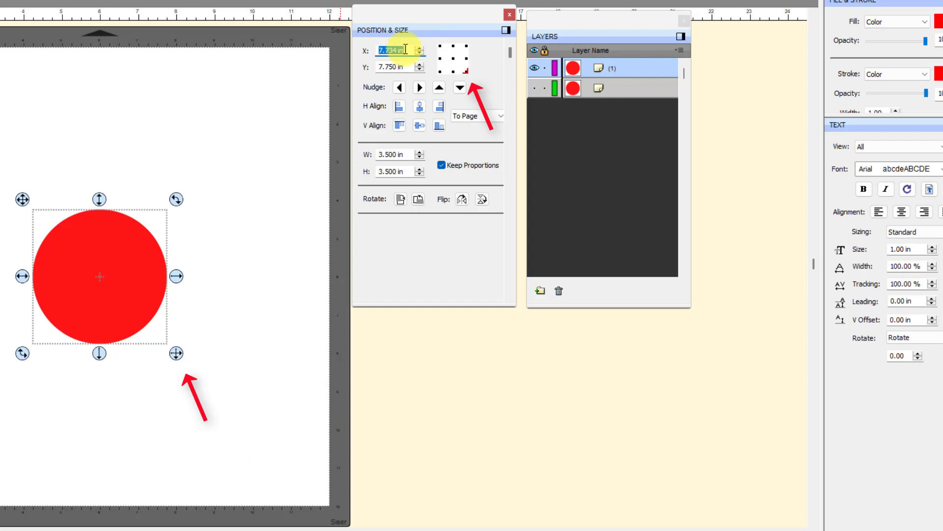
text(11)
key(Tab)
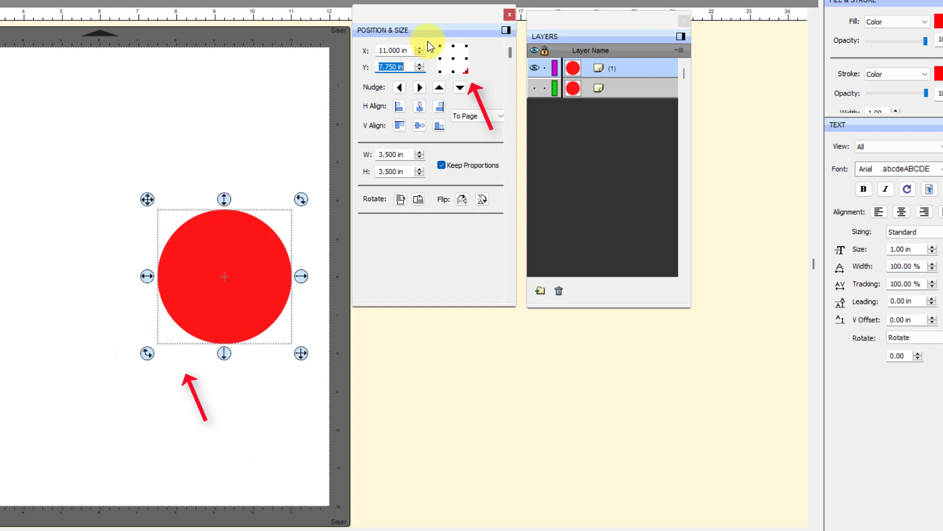
text(11)
key(Tab)
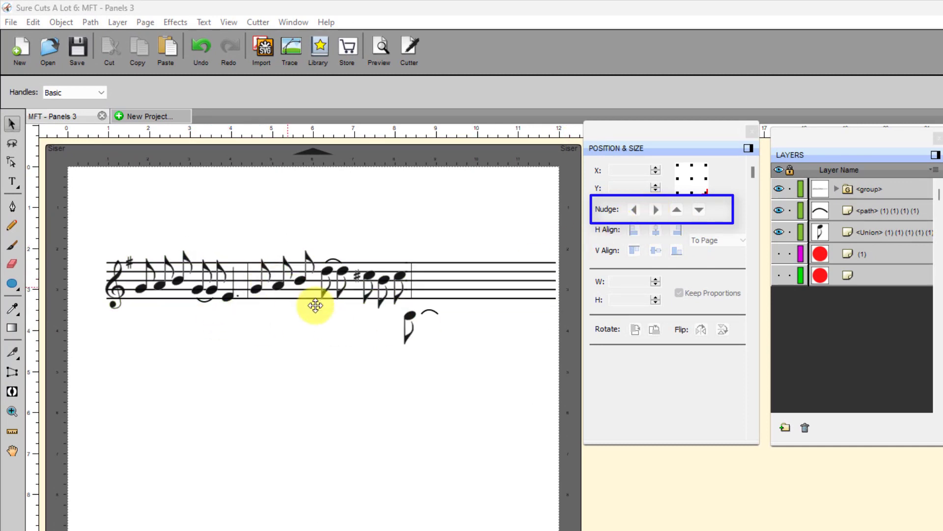
Move the loose eighth note onto the staff just after the last bar line, and close the Position & Size panel.
drag(411, 316, 423, 273)
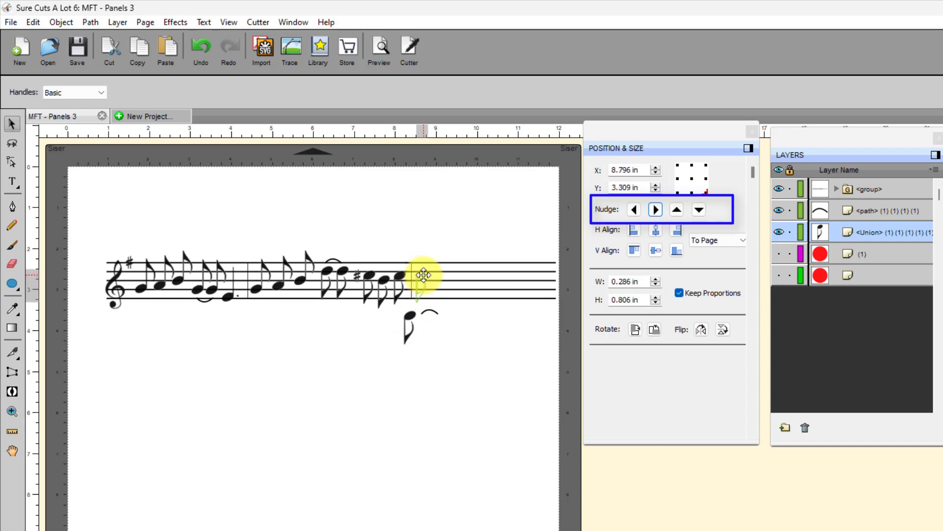
click(12, 411)
drag(326, 191, 482, 343)
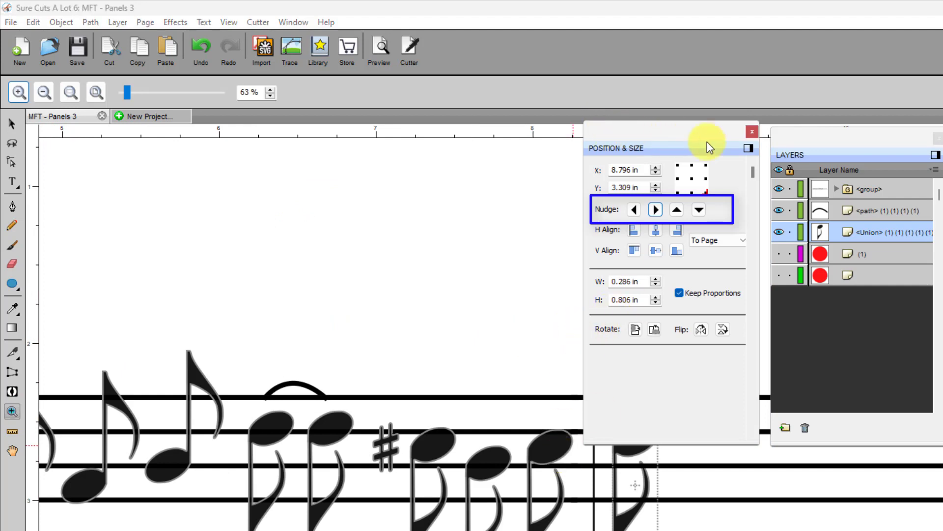
click(752, 131)
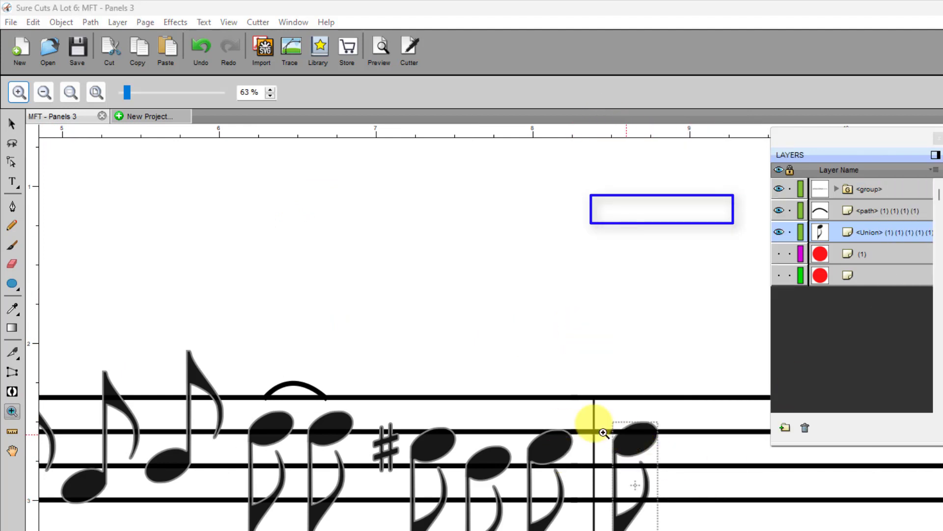
click(12, 123)
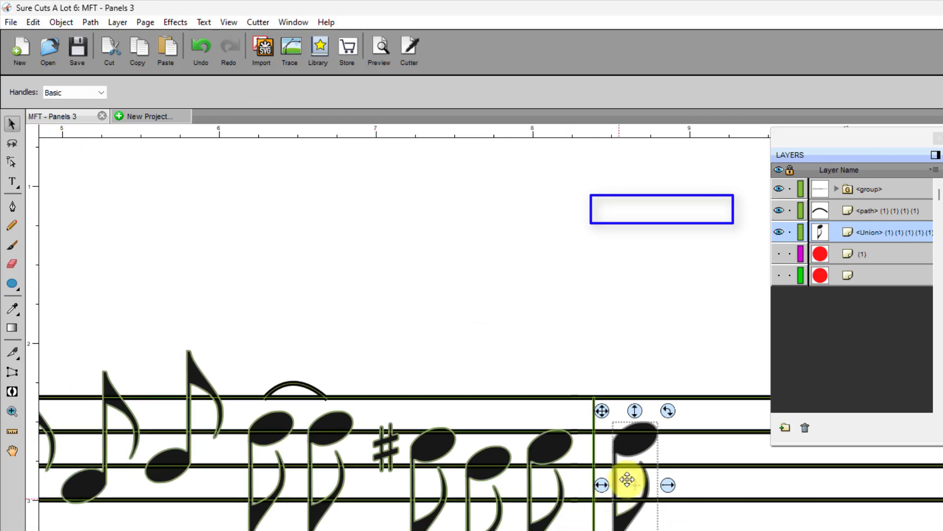
Fine-tune the eighth note's height on the staff and nudge it down to Y 3.367 in.
key(Down)
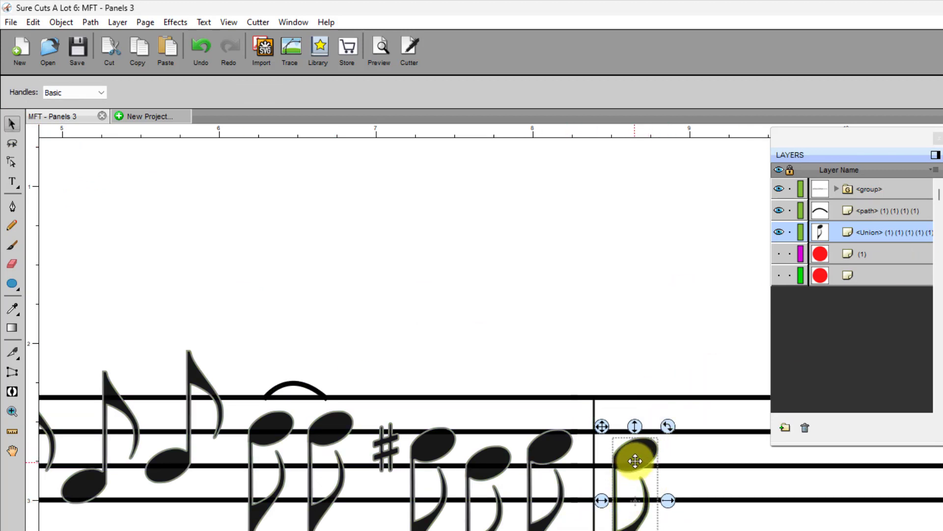
drag(632, 453, 631, 451)
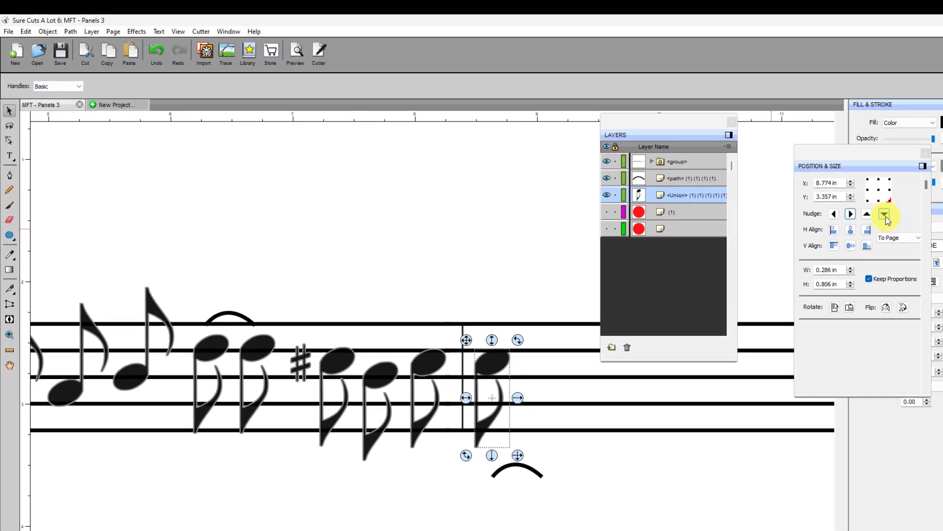
click(942, 258)
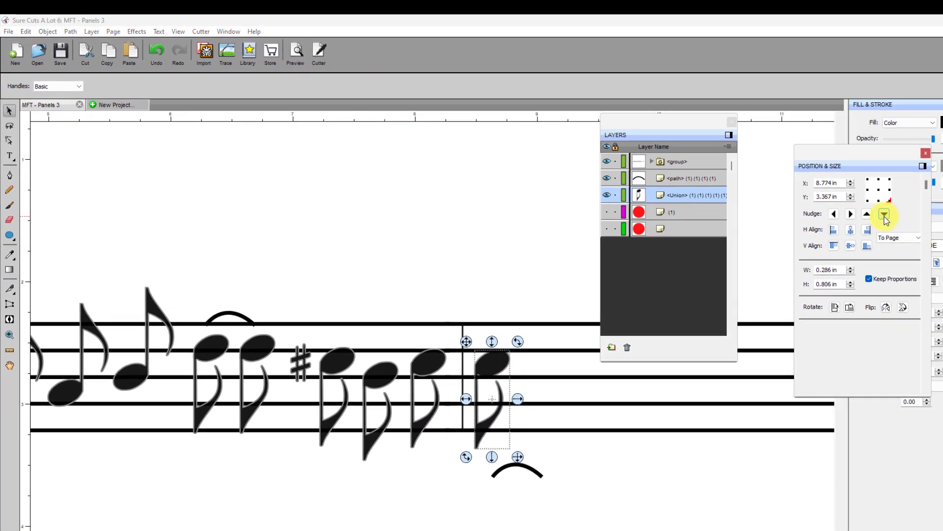
Place the loose arc above the last two notes across the bar line, nudge it down, left and right, and deselect it.
drag(538, 470, 484, 340)
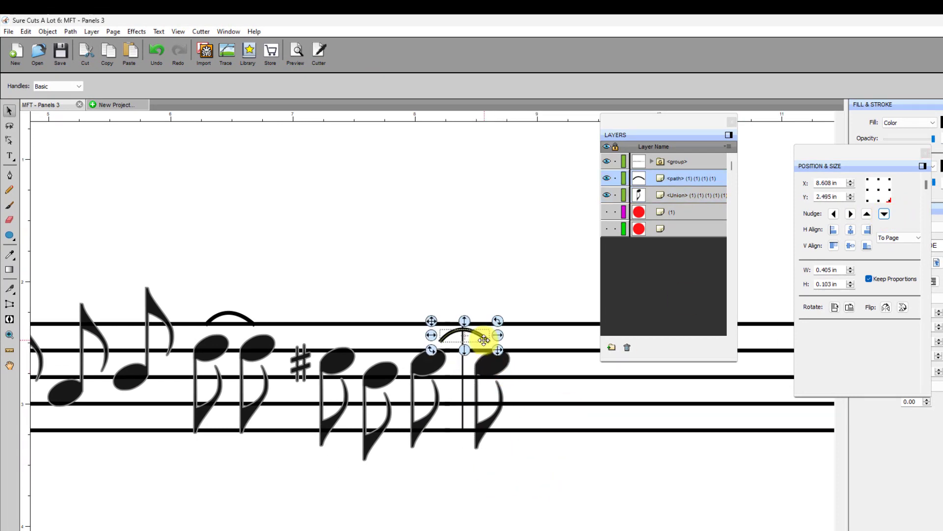
click(885, 215)
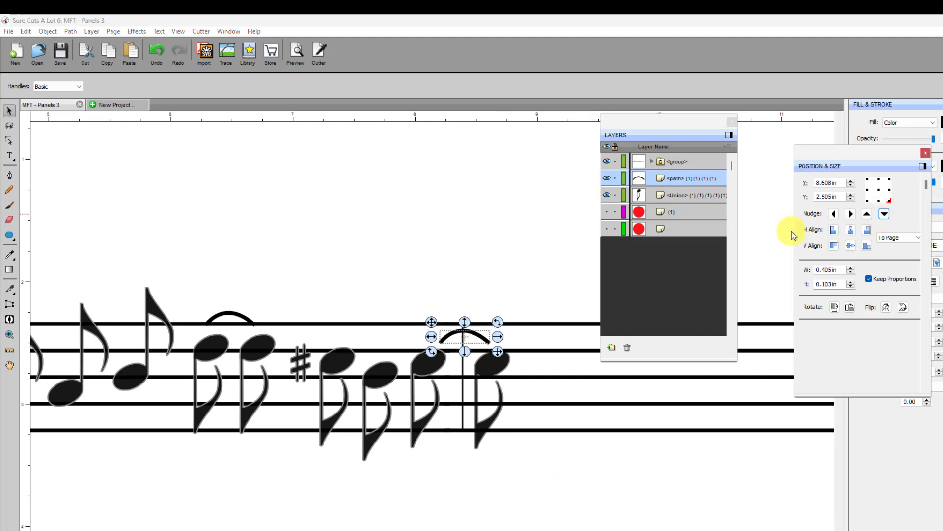
click(833, 215)
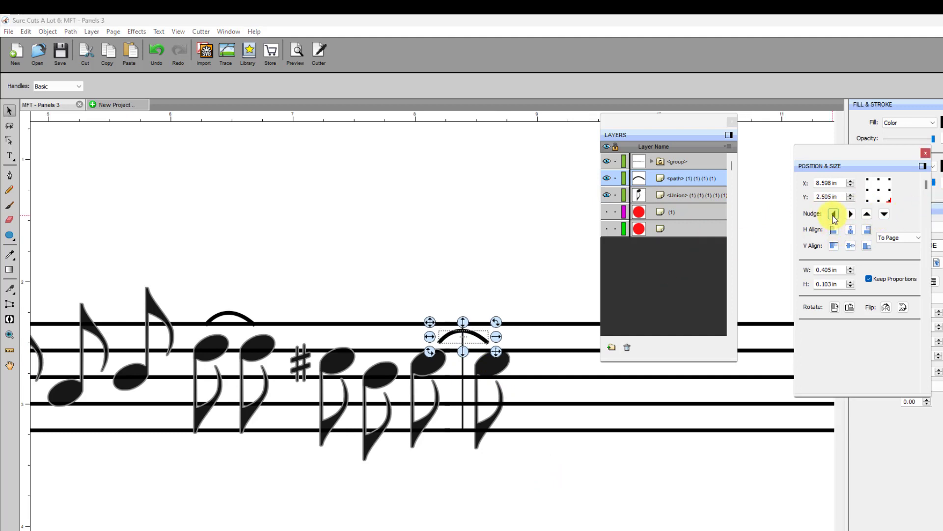
click(851, 214)
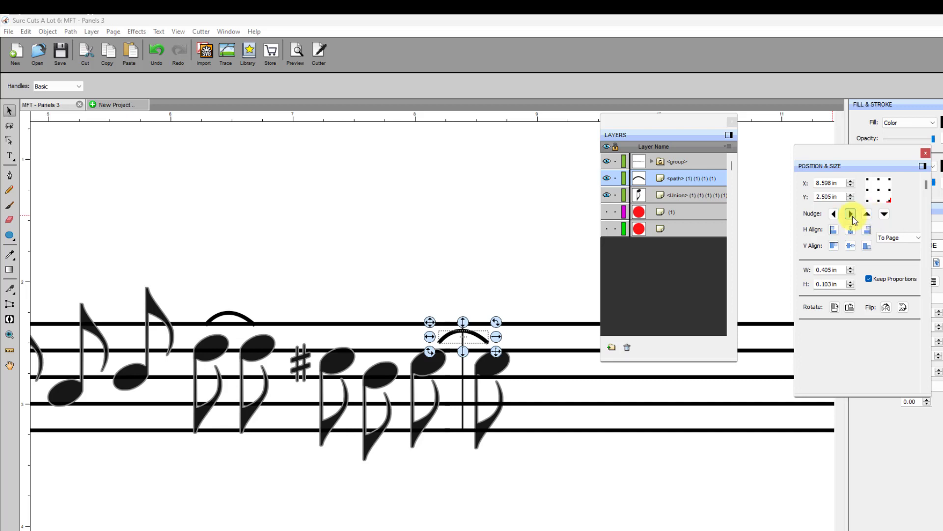
click(408, 222)
click(384, 326)
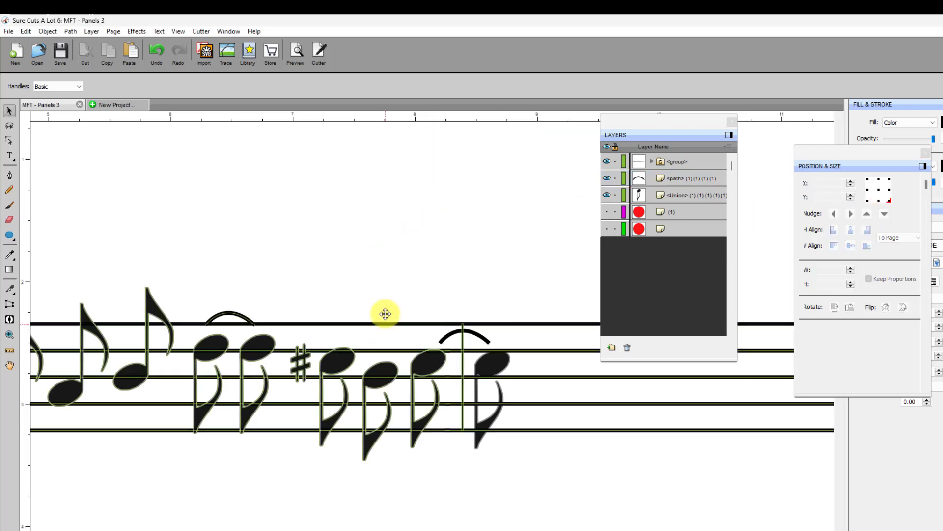
click(400, 233)
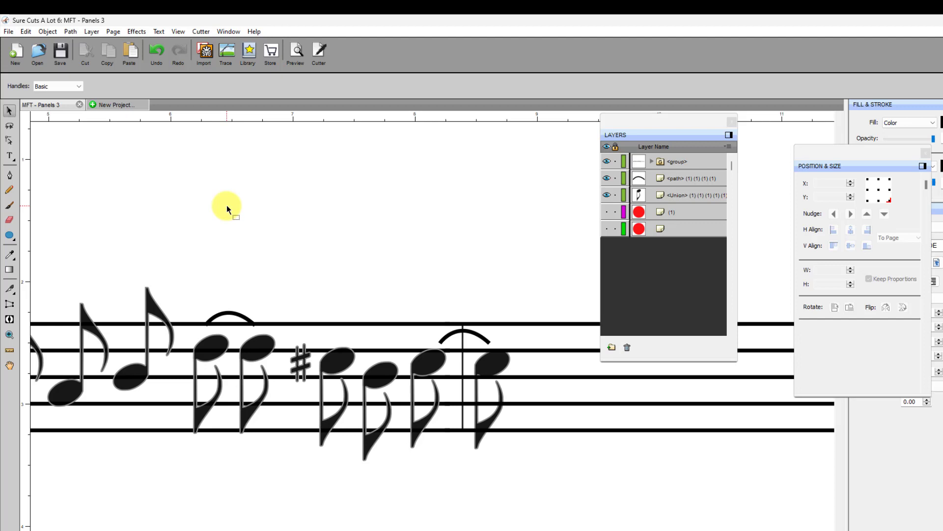
Examine the Nudge and Arrow Key Increment settings in the editing preferences.
click(27, 32)
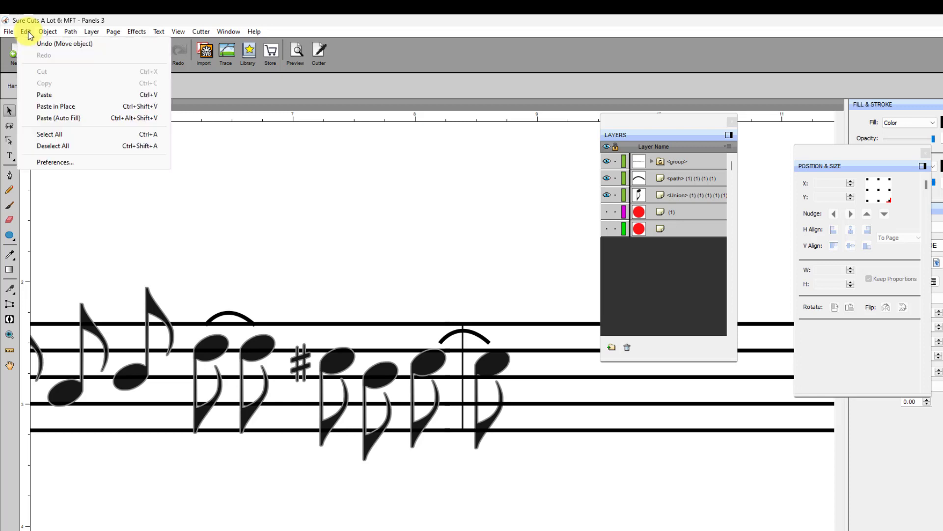
click(46, 162)
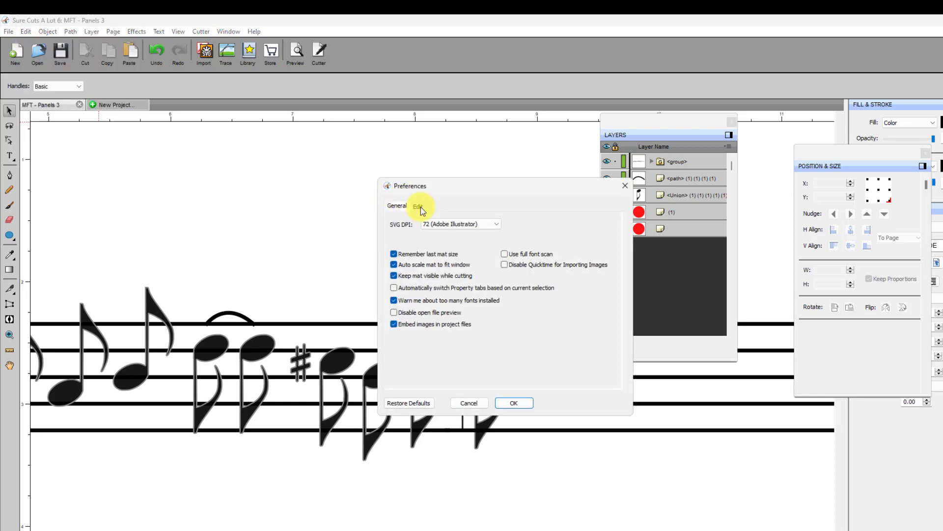
click(421, 206)
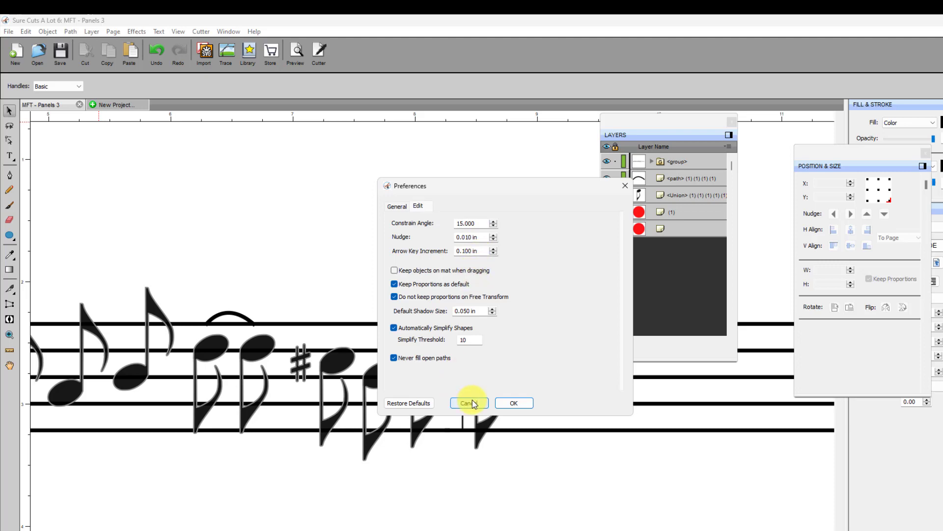
click(521, 405)
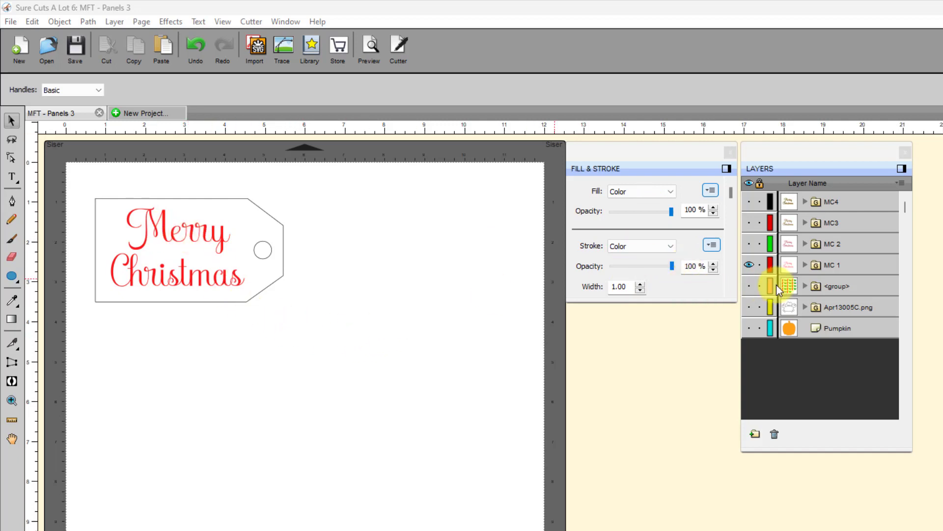
Examine the fill and stroke of the MC 1 text, and show the MC 2 tag to examine its text's fill and stroke.
click(806, 265)
click(847, 307)
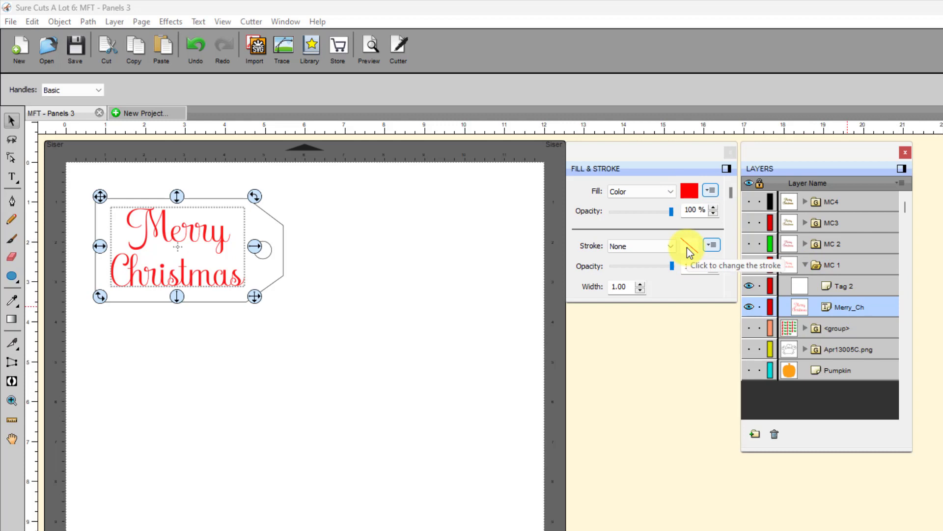
click(805, 244)
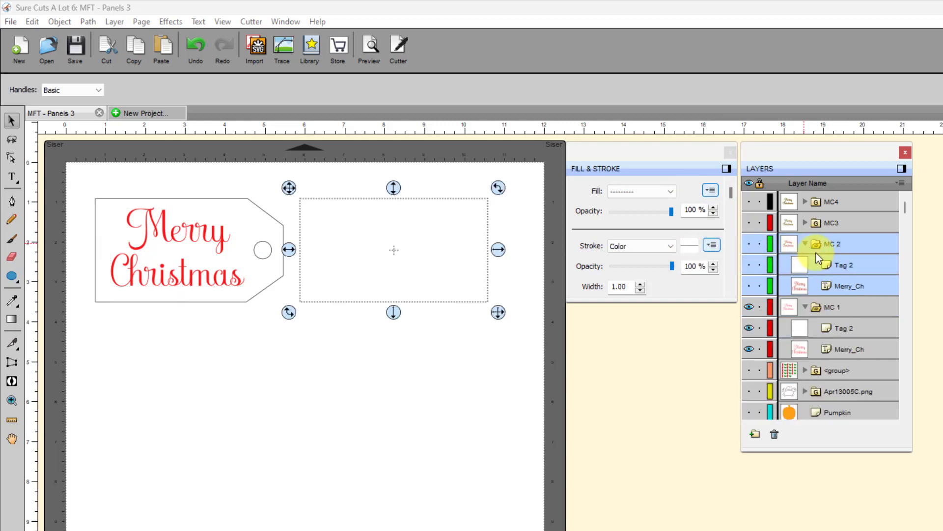
click(749, 244)
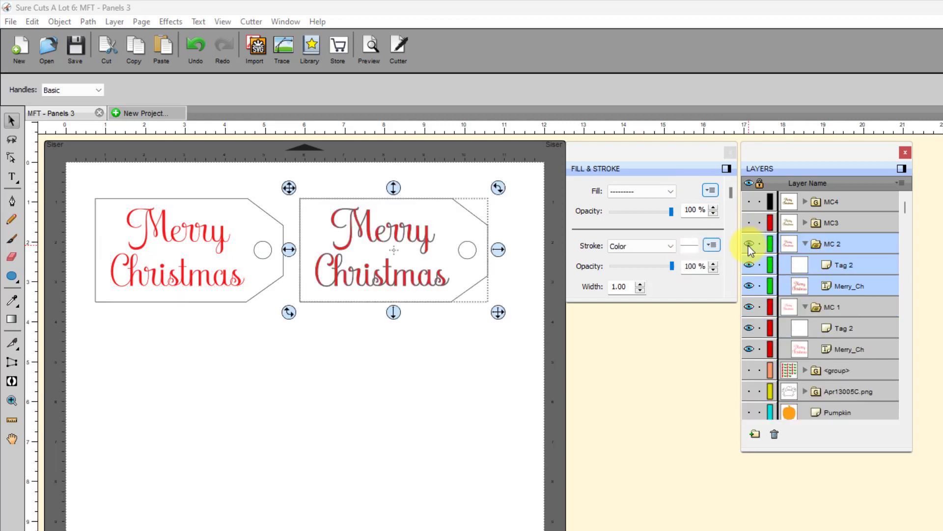
click(832, 285)
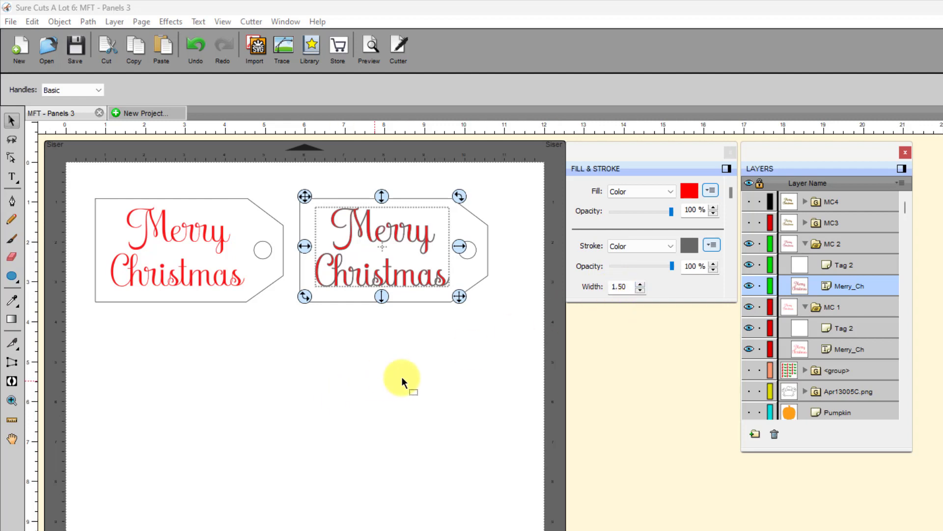
click(419, 375)
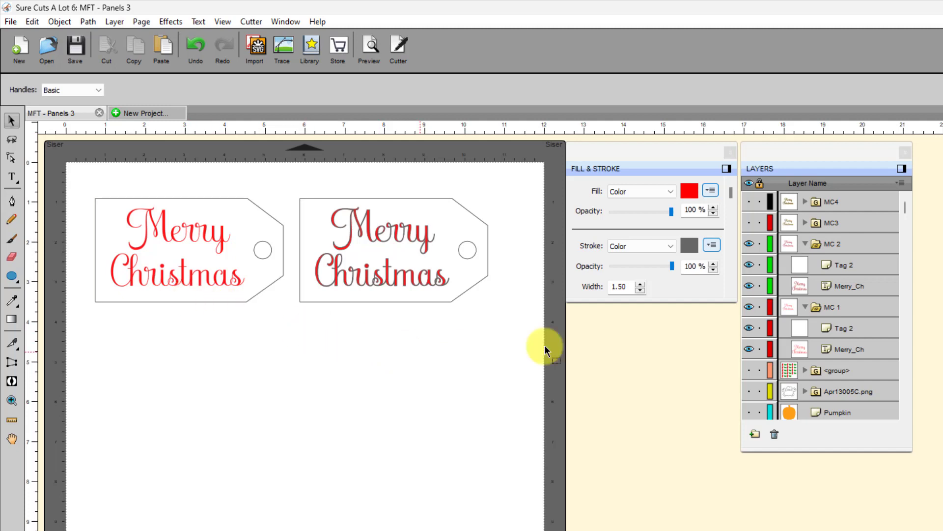
Show the MC3 tag and examine the fill, stroke color and stroke width of its Merry Christmas text.
click(806, 223)
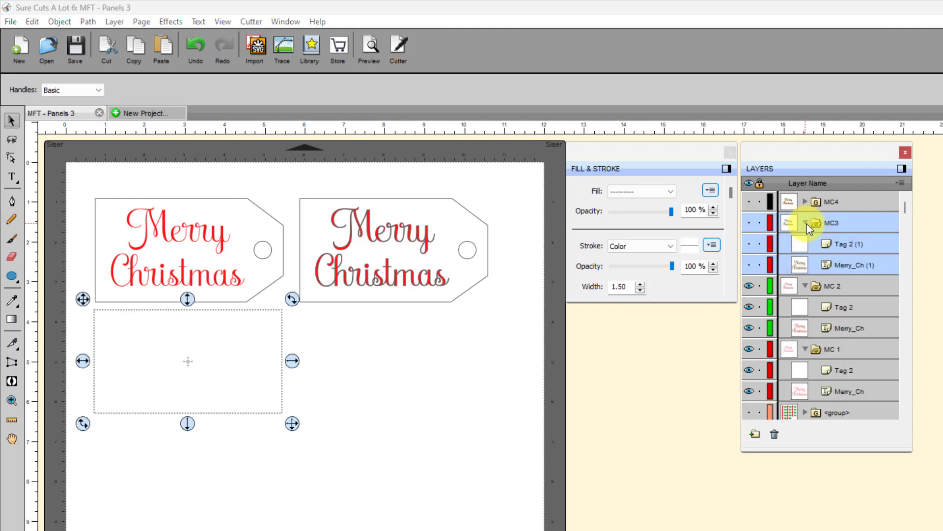
click(750, 225)
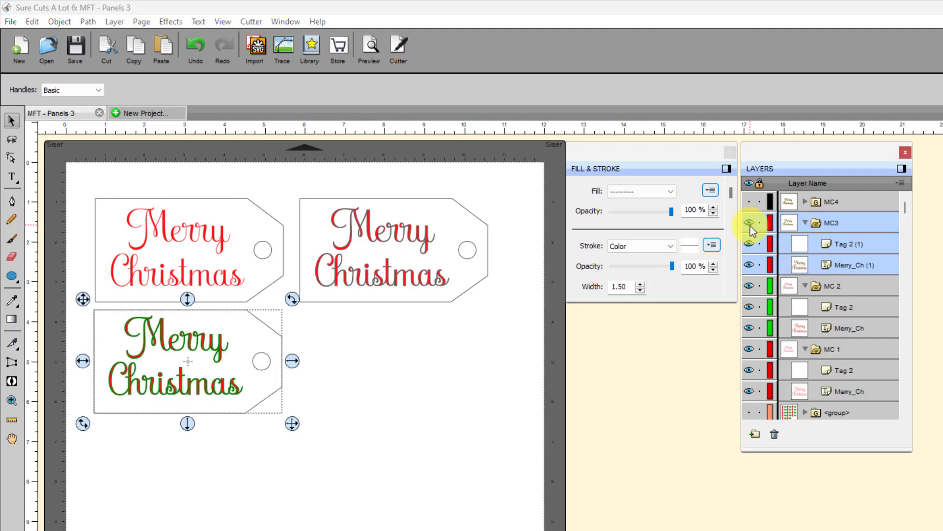
click(844, 264)
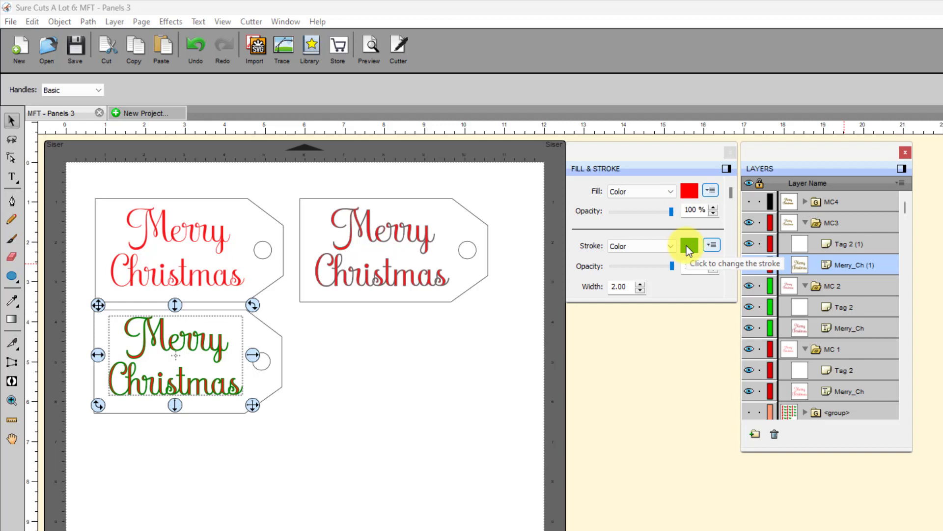
click(365, 362)
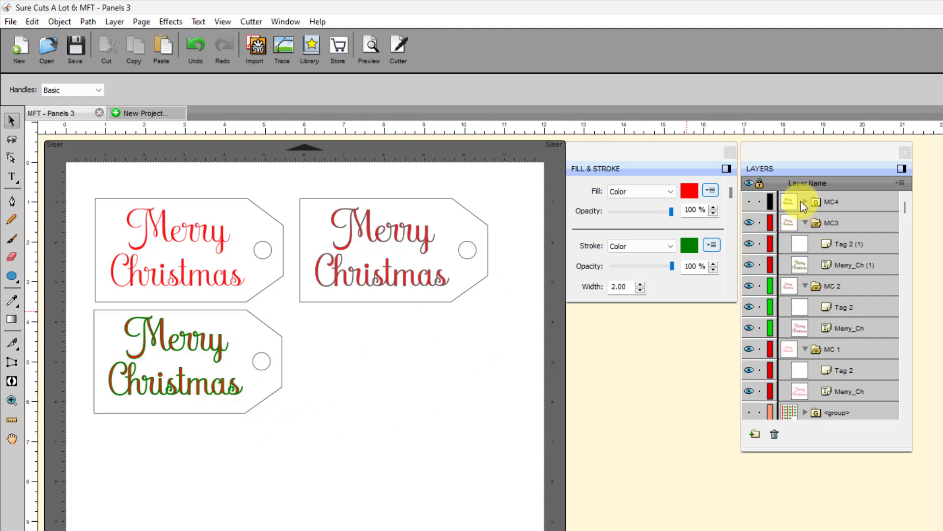
Show the MC4 tag, expand its layers and examine the fill and stroke of its Merry Christmas text.
click(747, 201)
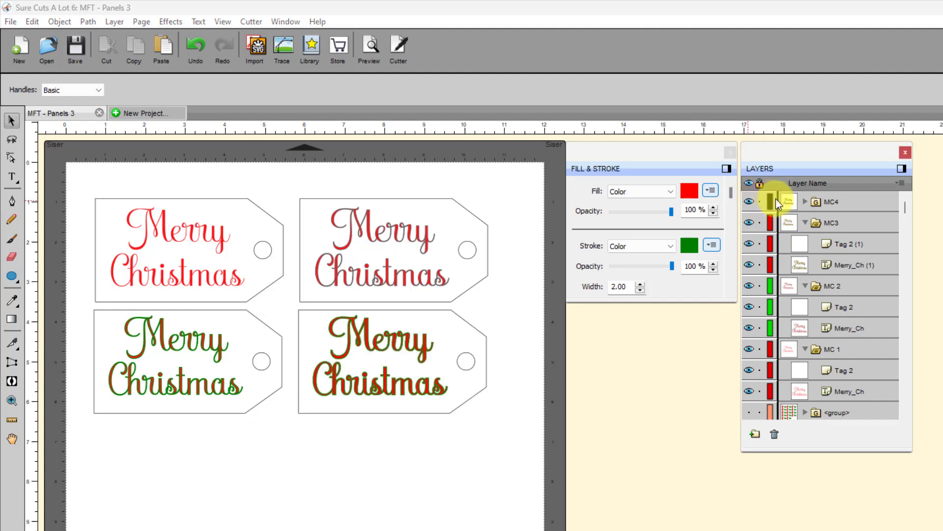
click(806, 202)
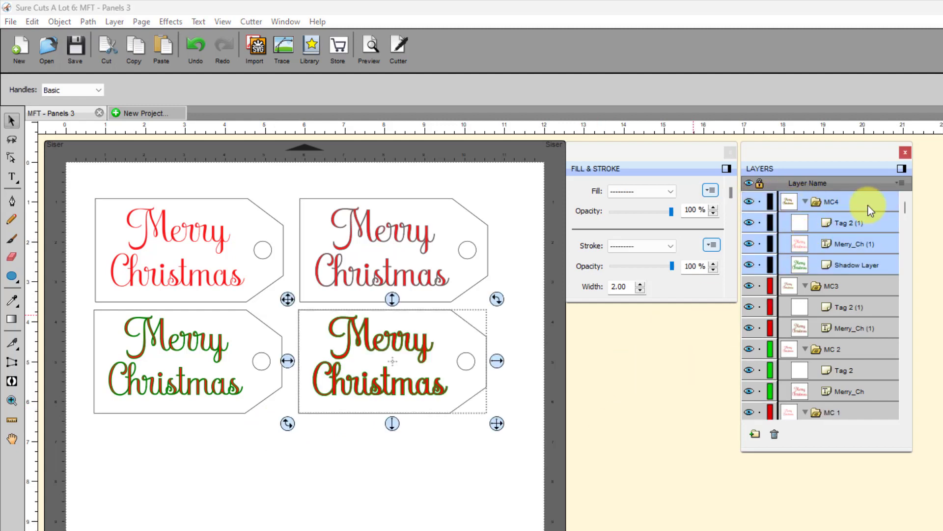
click(840, 244)
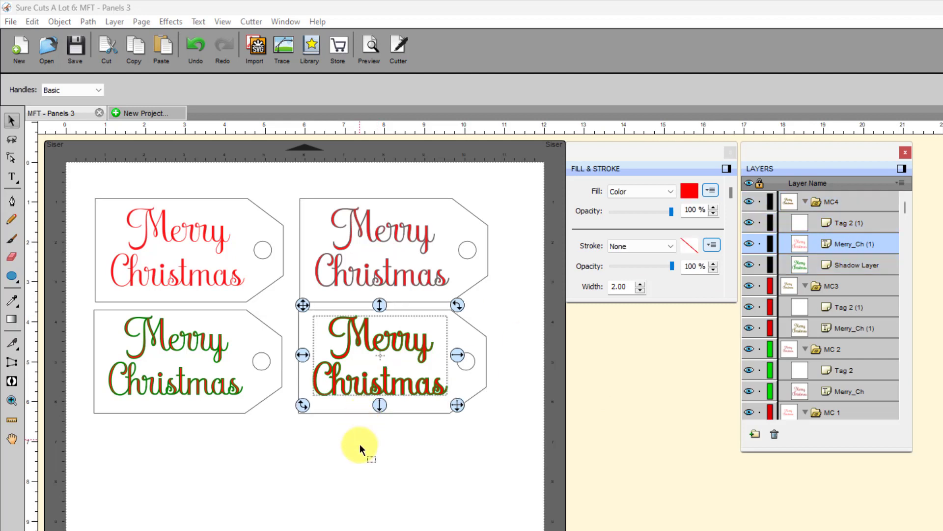
click(340, 456)
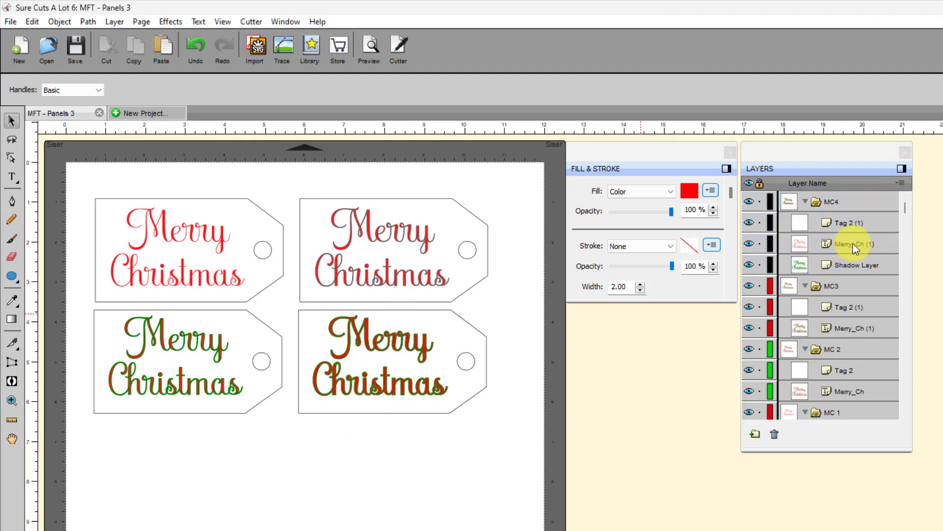
click(838, 244)
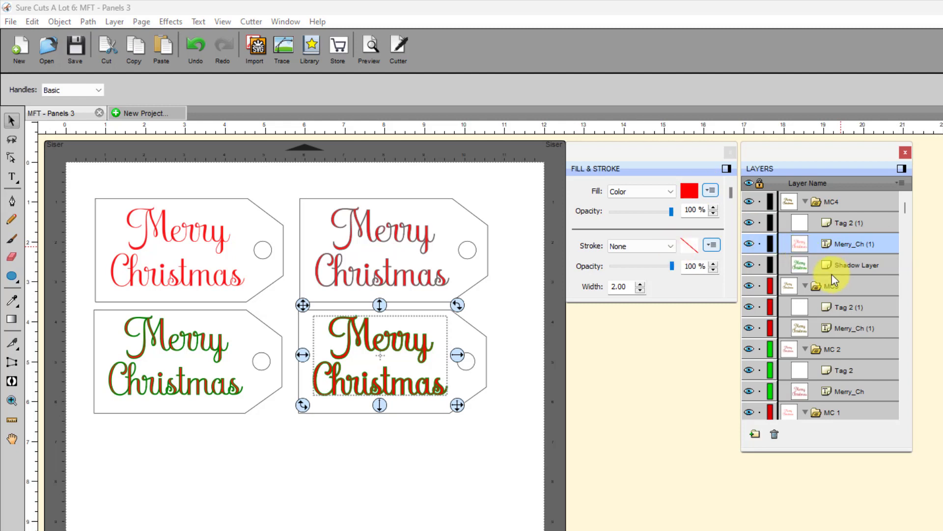
Set the stroke of the MC4 tag's Shadow Layer to None and deselect it.
click(844, 266)
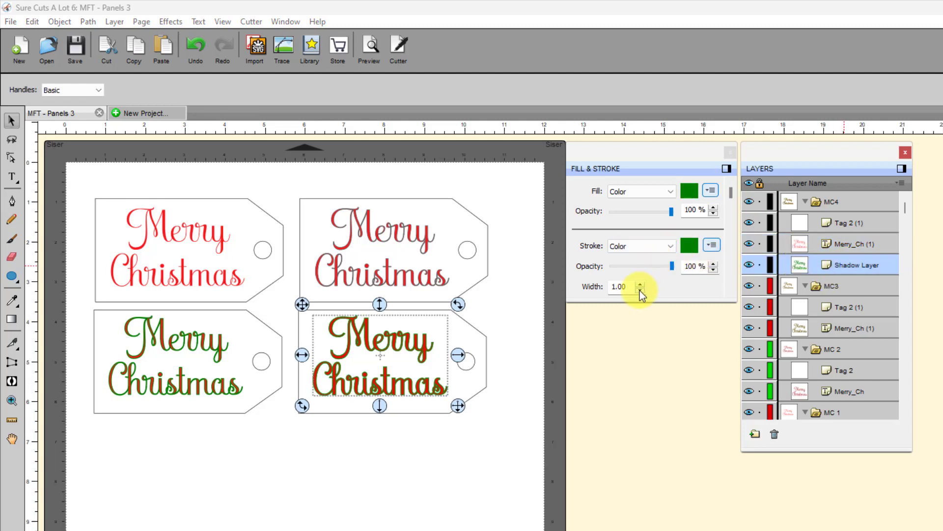
click(671, 246)
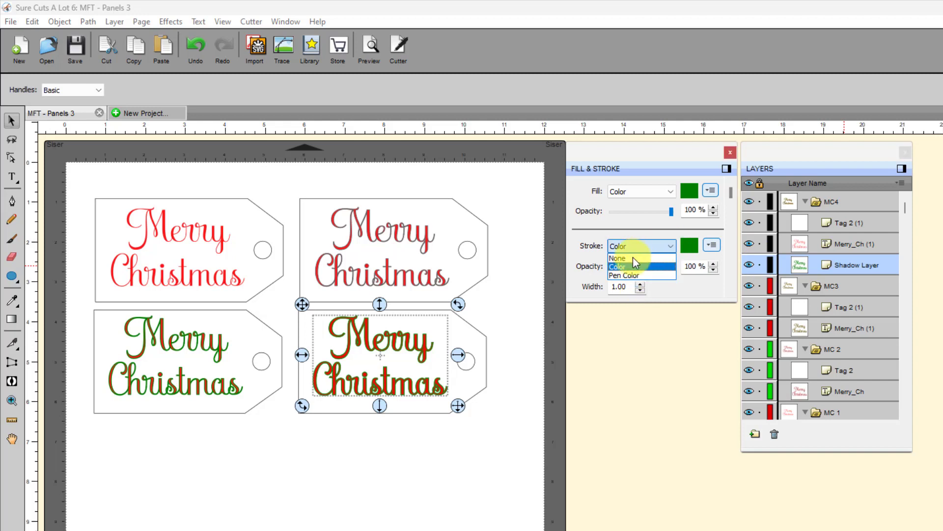
click(628, 261)
click(275, 523)
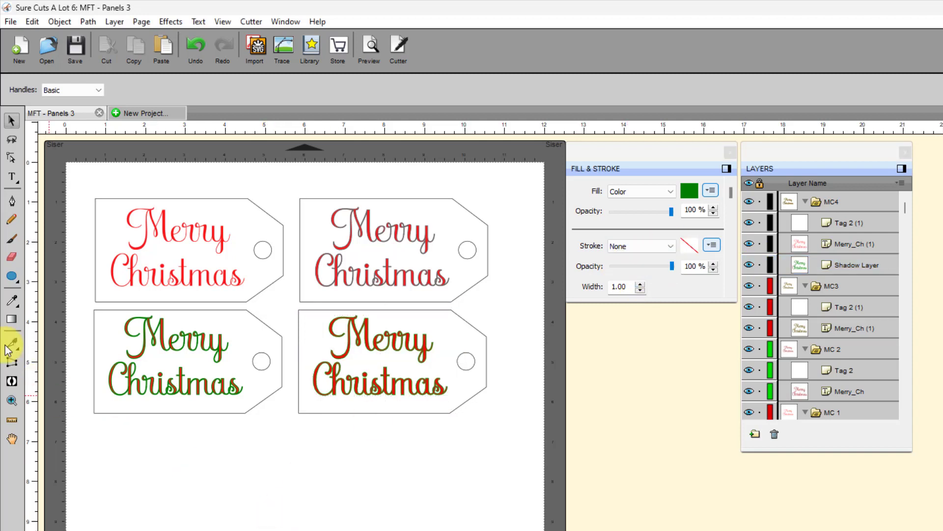
Zoom in on the MC3 and MC4 tags and clear the floating panels away to compare their text outlines.
click(11, 400)
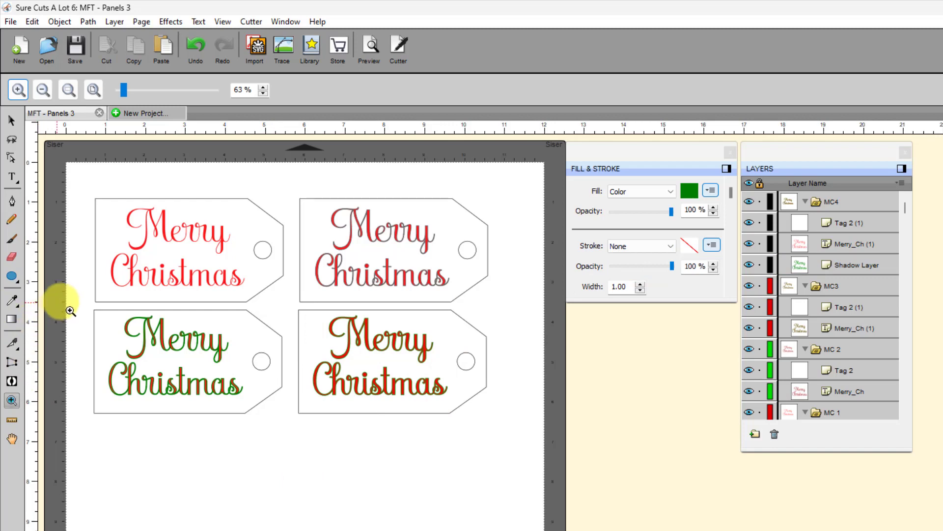
drag(69, 295, 515, 463)
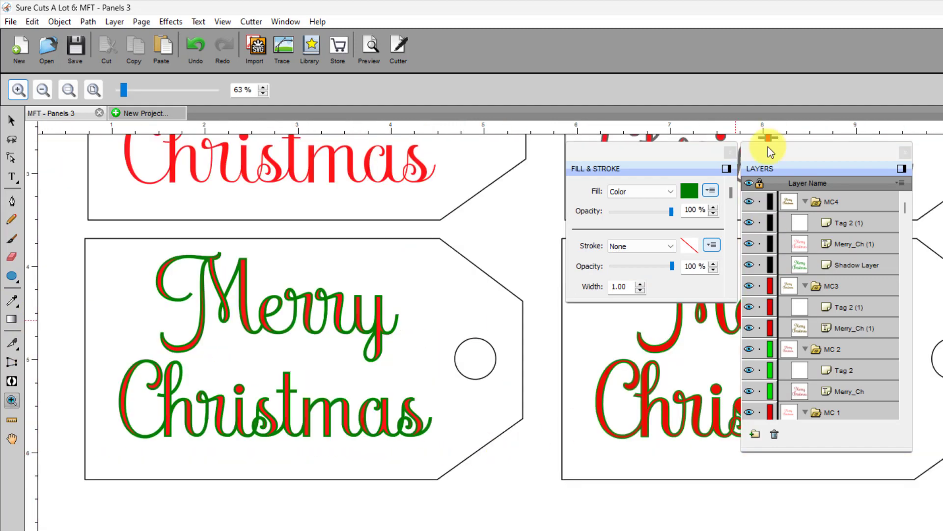
click(730, 153)
click(902, 169)
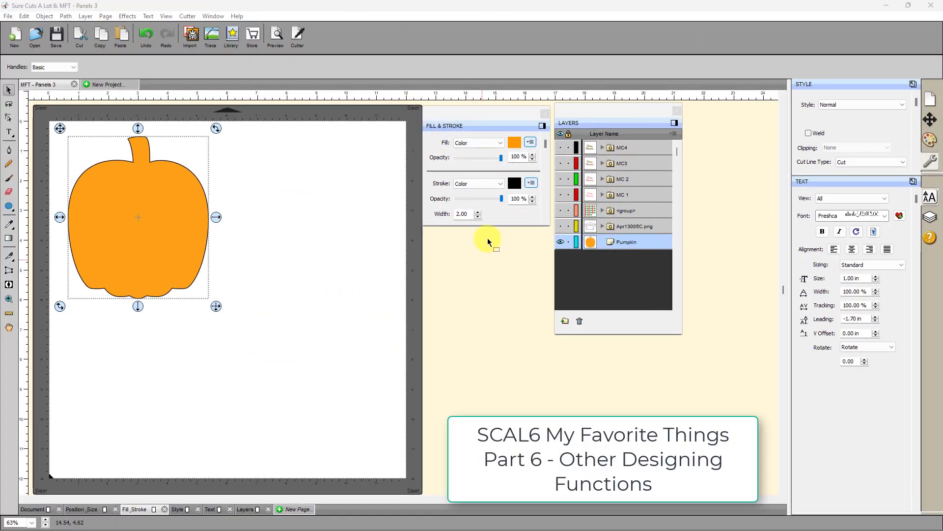
Set the pumpkin's stroke width to 16.00 and convert the stroke to a path.
click(478, 211)
drag(478, 211, 478, 211)
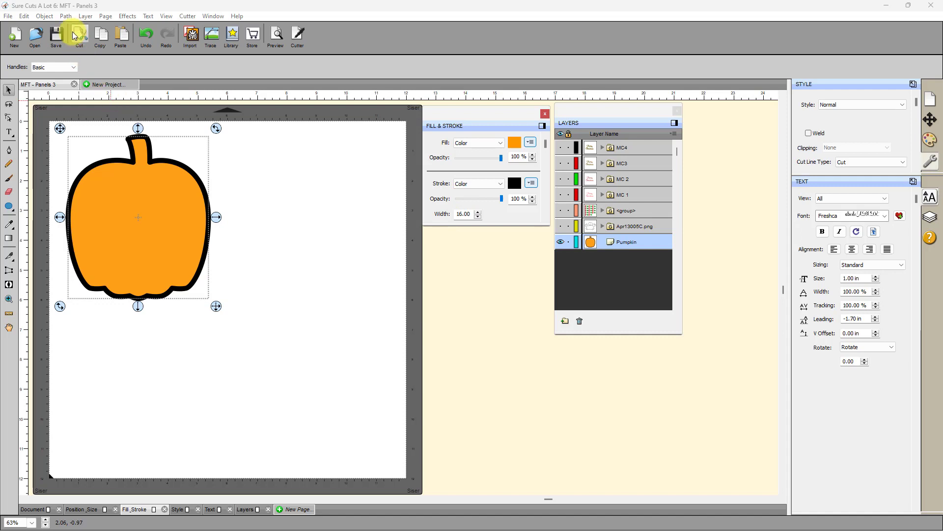
click(66, 17)
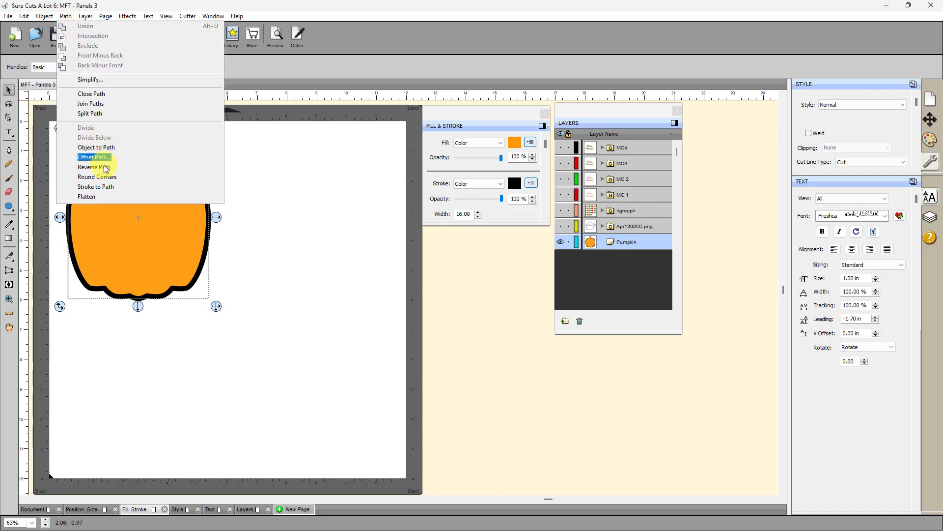
click(98, 187)
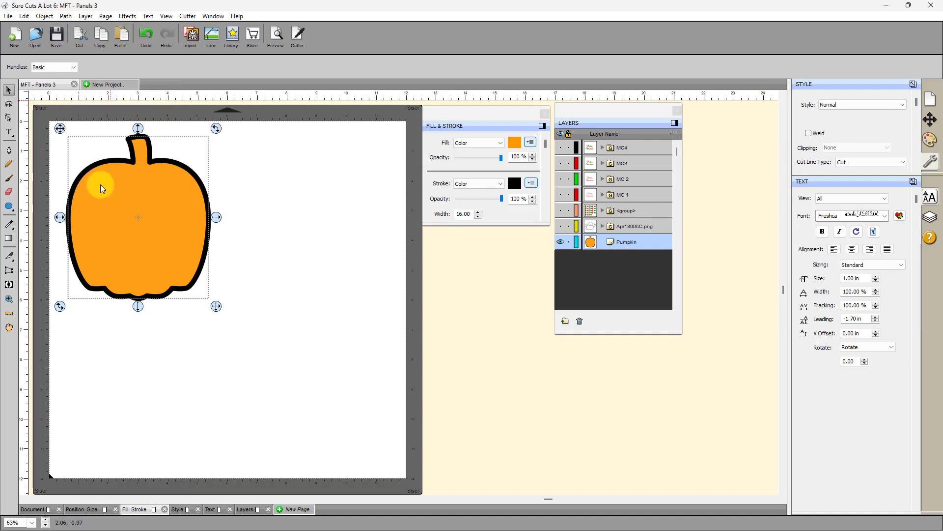
Preview the cut lines of the pumpkin's stroke outline, then close the preview.
click(276, 37)
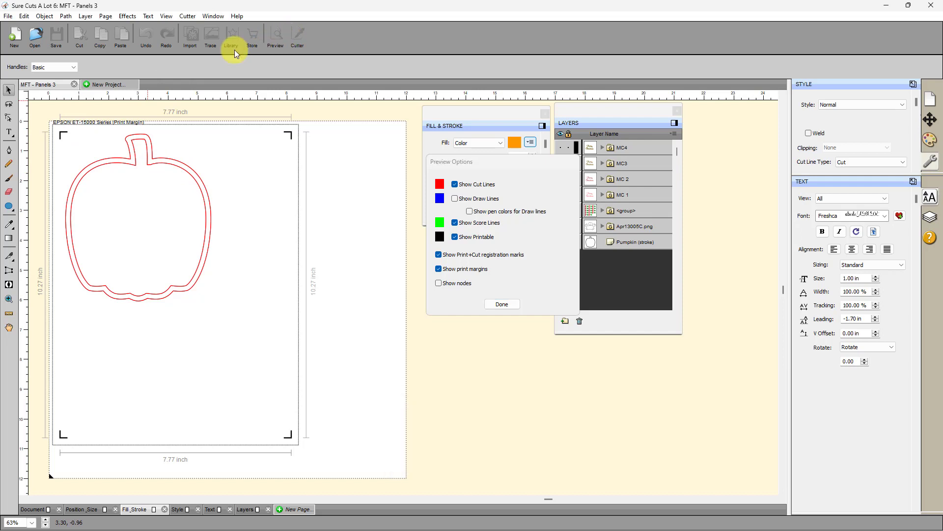
click(502, 305)
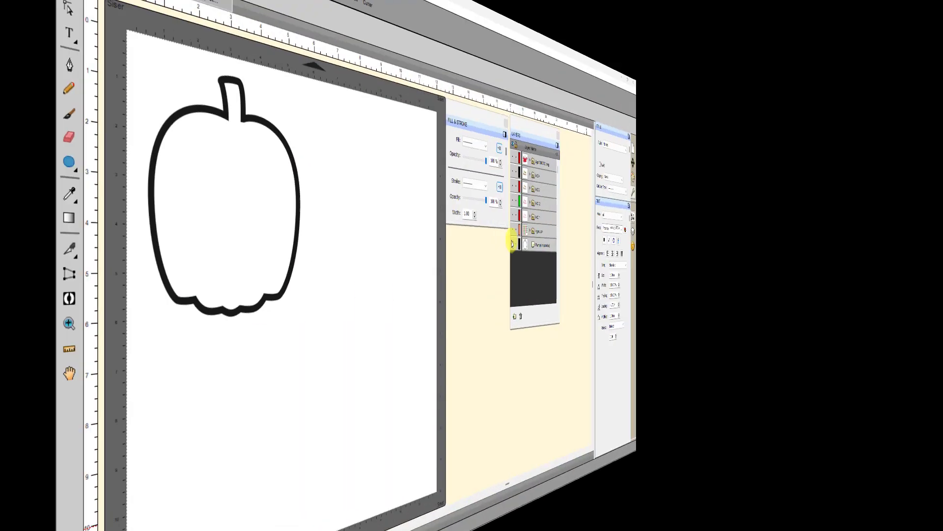
Show the Apr13005C.png crab and move it about 3 in to the left on the page.
click(513, 160)
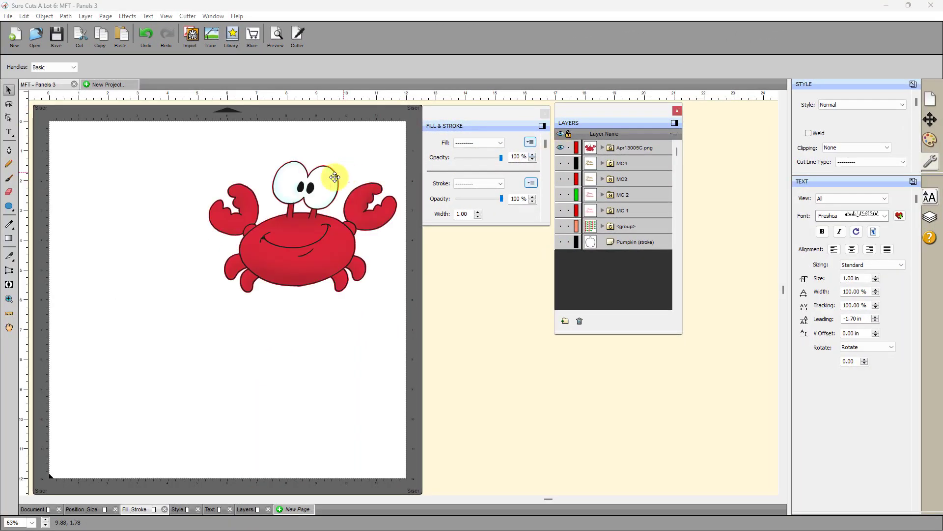
drag(280, 219, 189, 223)
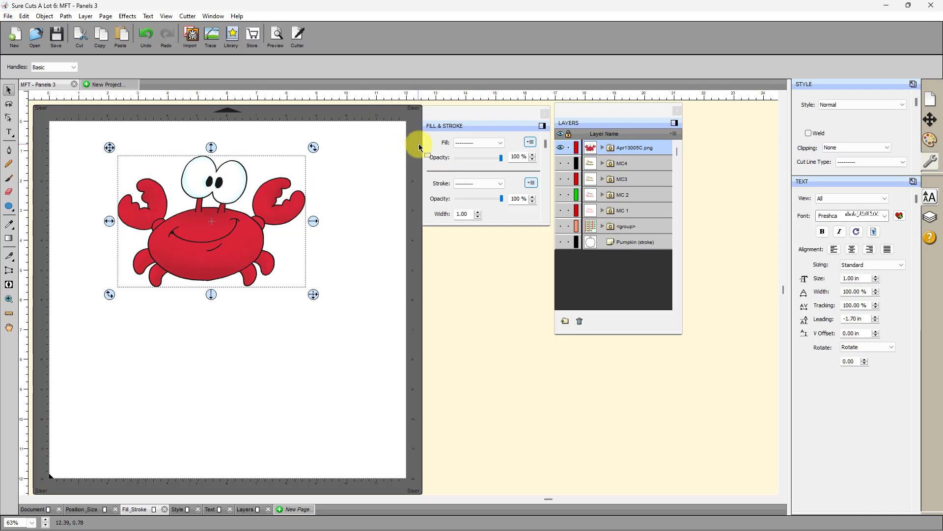
Give the Cut layer of the crab group a black Color stroke with a width of 7.00.
click(603, 148)
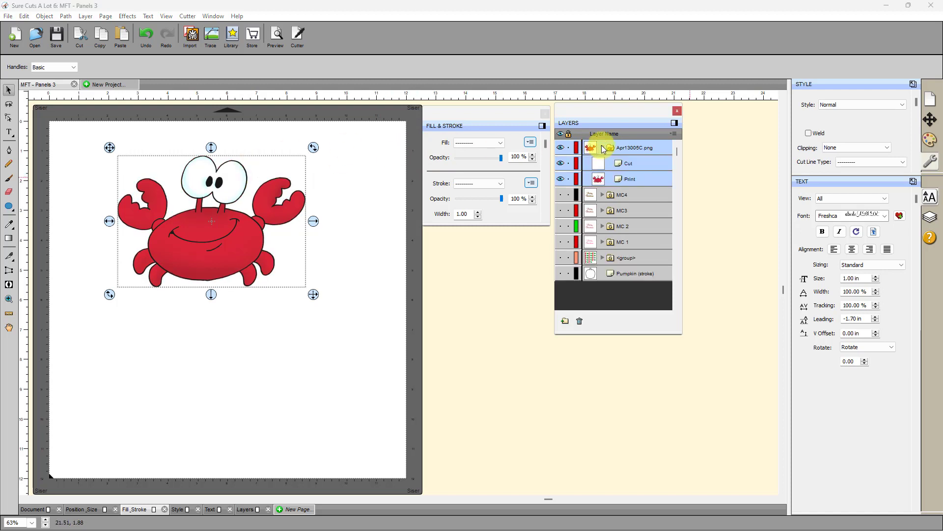
click(625, 165)
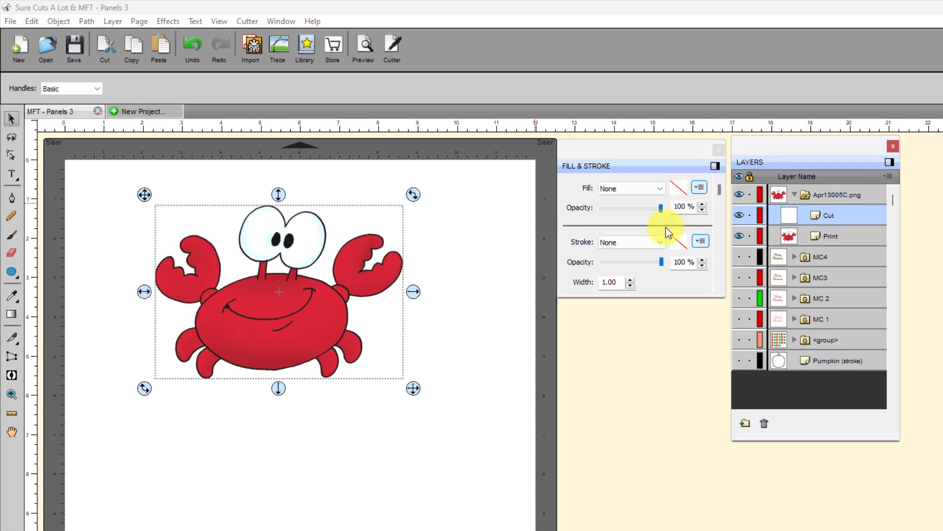
click(656, 244)
click(650, 253)
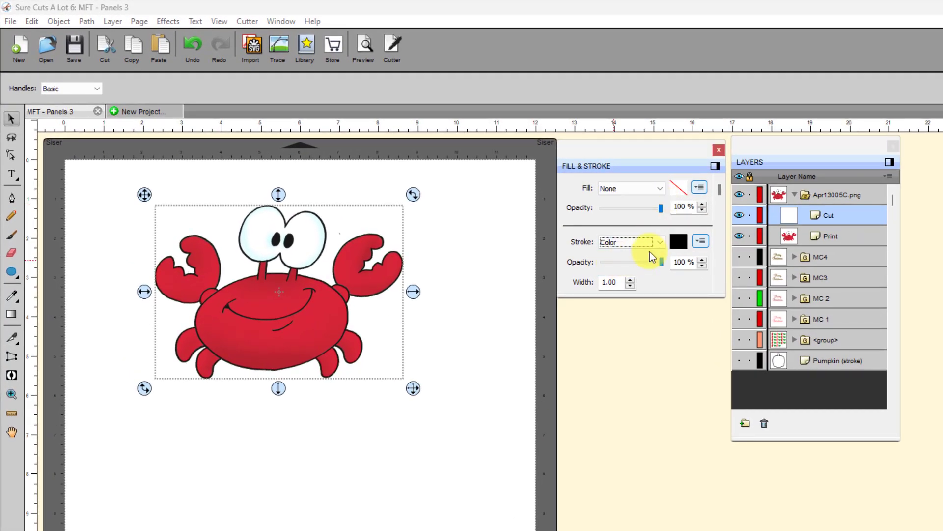
click(630, 279)
click(631, 279)
click(630, 279)
click(631, 279)
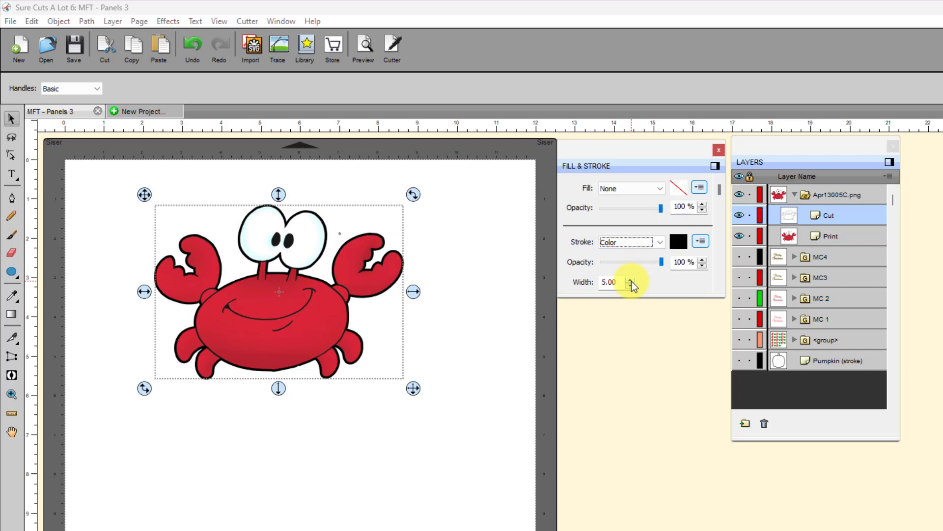
click(630, 279)
click(630, 279)
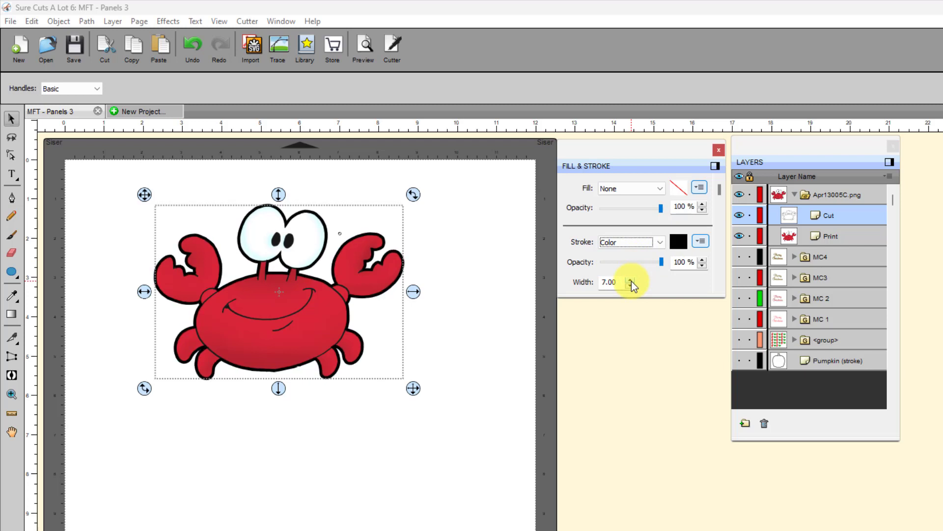
Zoom in on the top of the crab's eye to examine the thickened outline.
click(11, 394)
drag(207, 171, 312, 264)
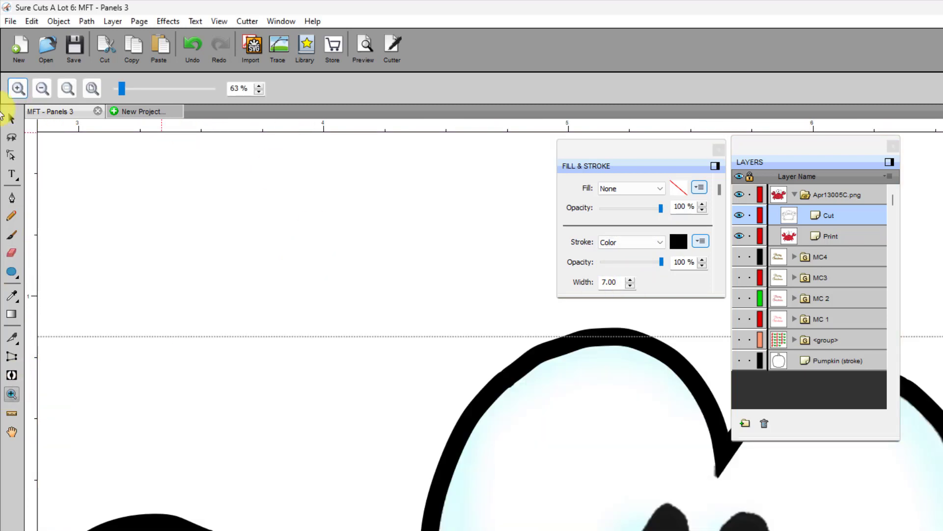
click(11, 119)
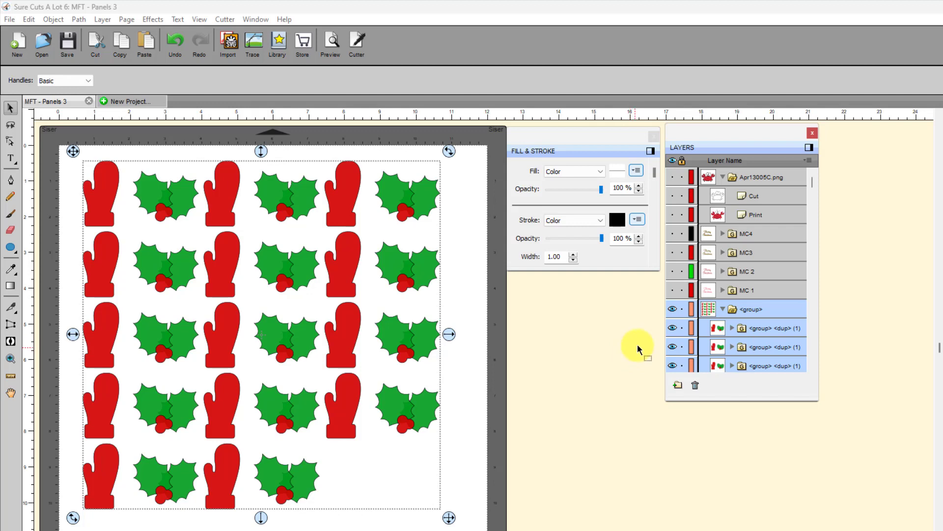
Select the red leaves shape in the first duplicate group and extend the selection to all objects with the same fill.
click(733, 328)
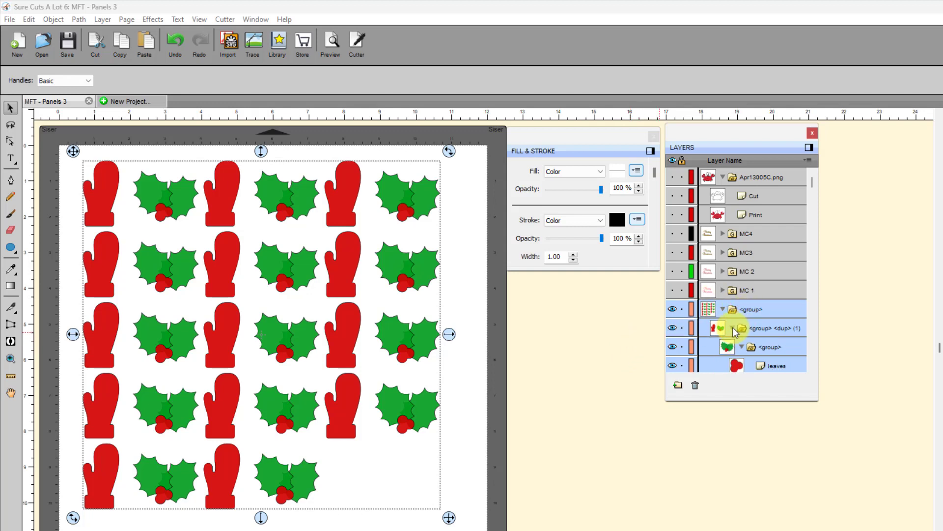
click(735, 368)
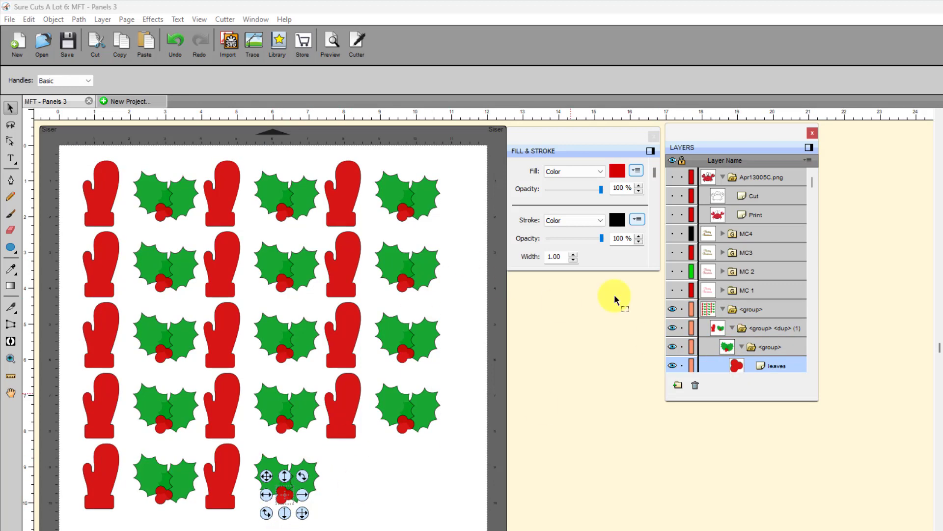
click(636, 171)
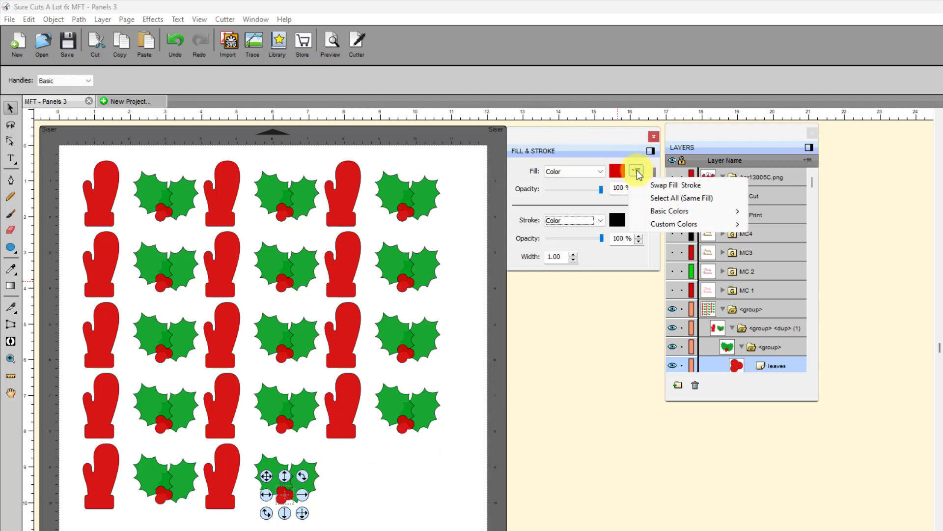
click(661, 199)
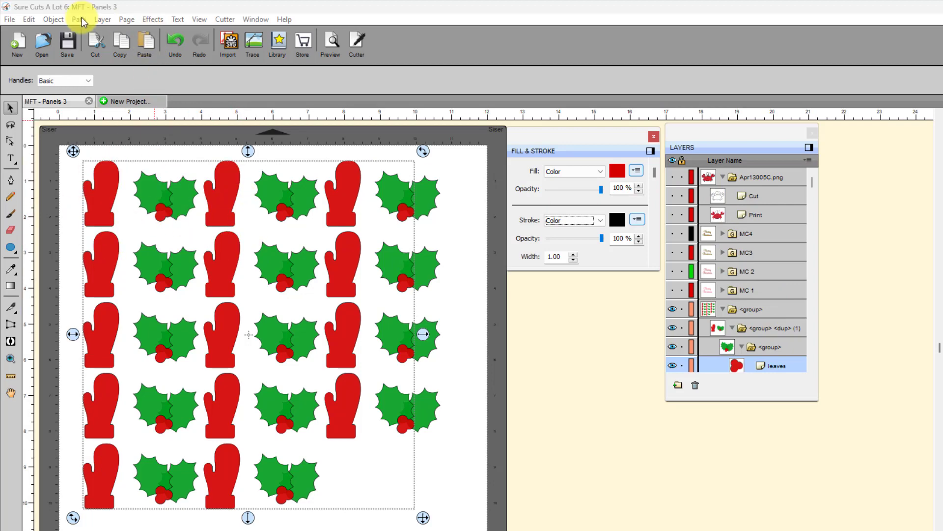
Group the selected red mittens and berries and deselect them.
click(49, 17)
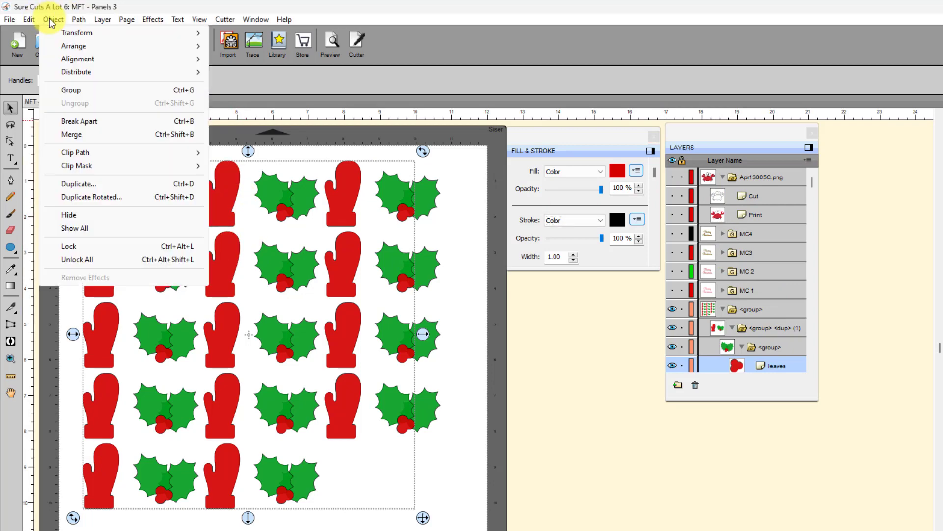
click(72, 90)
click(532, 415)
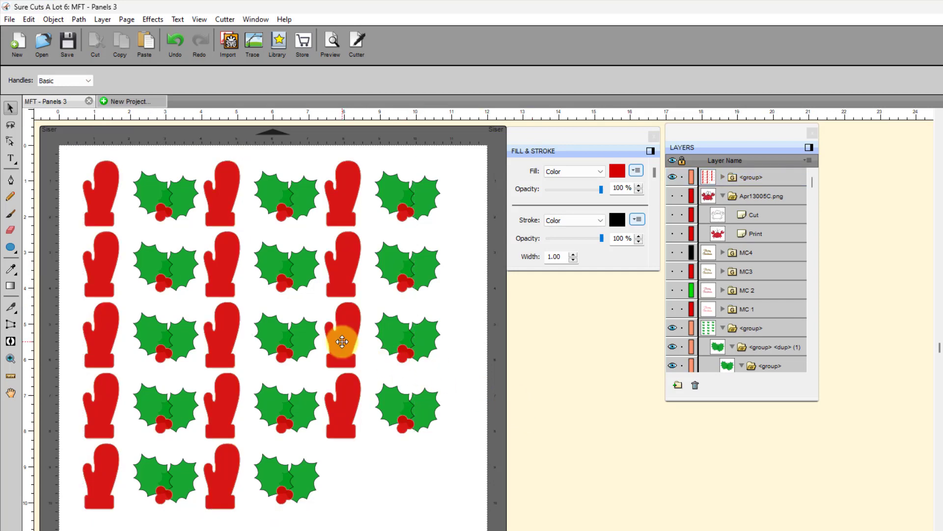
Move the red mitten and berry group off the page, clear of the green holly leaves.
drag(342, 342, 612, 445)
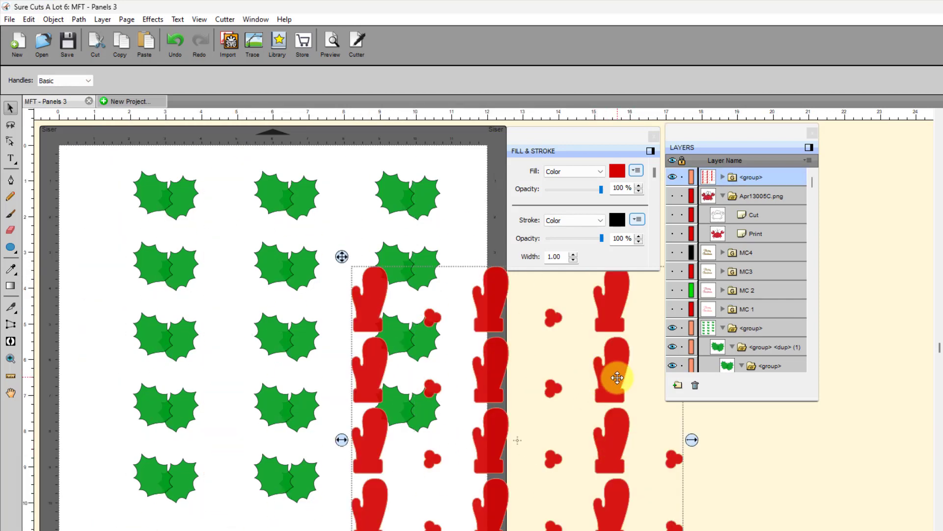
drag(617, 378, 679, 263)
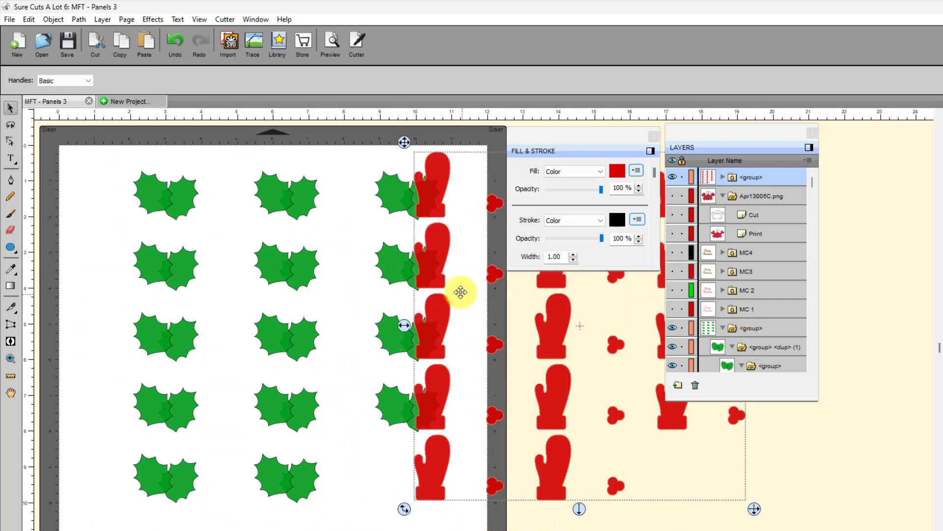
drag(431, 175, 562, 214)
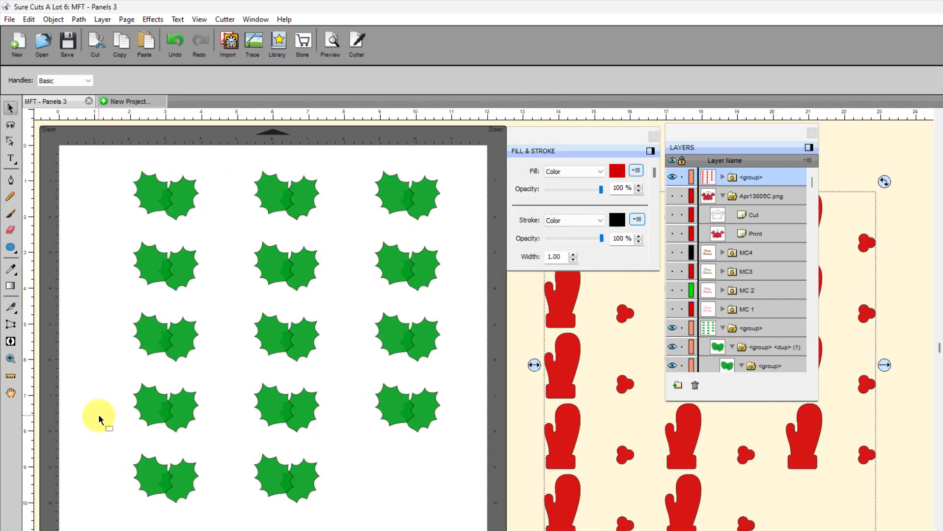
Move the red mitten and berry group back onto the page over the holly leaves.
drag(558, 389, 121, 344)
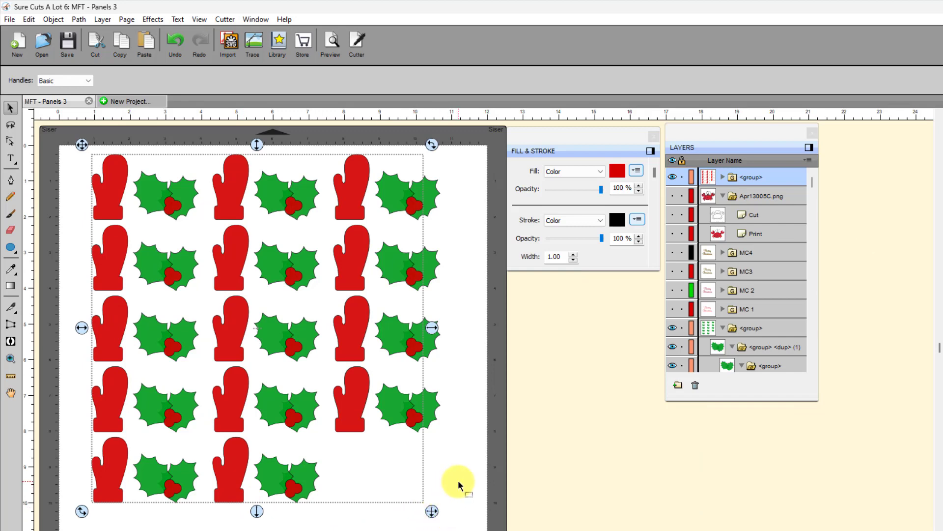
click(112, 341)
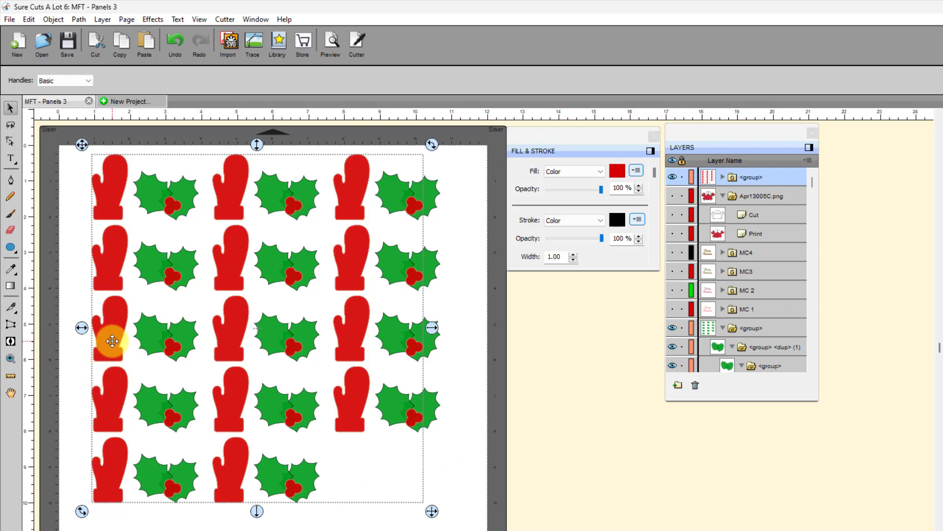